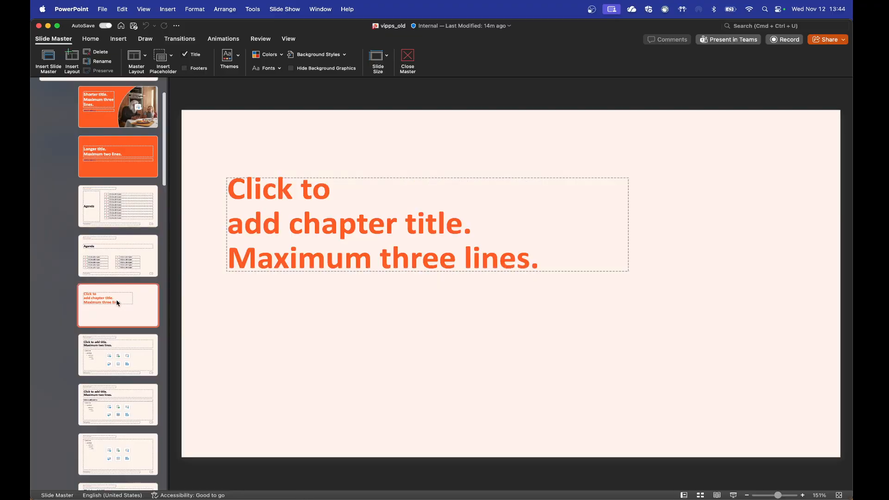
Step: Examine the slide master's first title-and-content layout and switch from PowerPoint to Gamma in Chrome
click(118, 365)
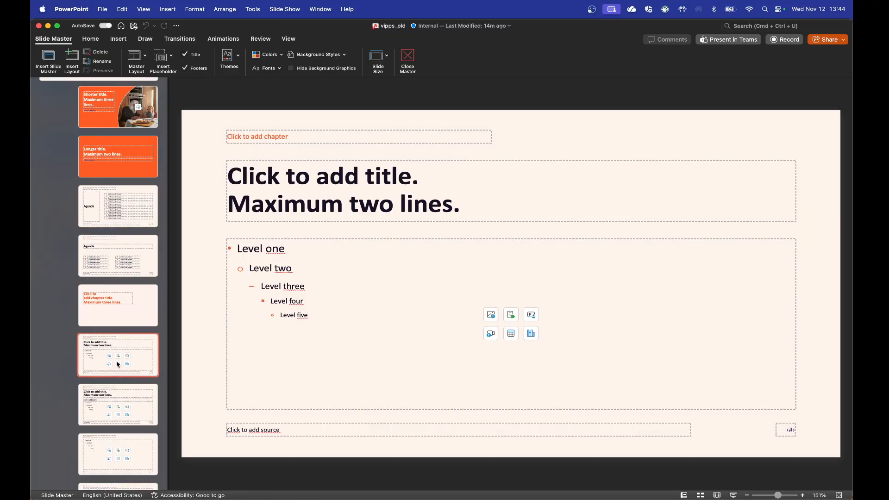
key(super+Tab)
key(super+Tab)
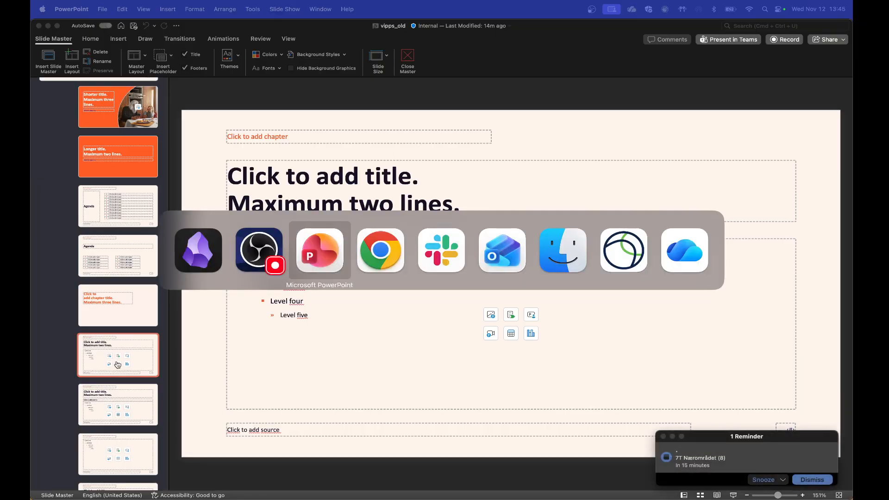
key(super+Tab)
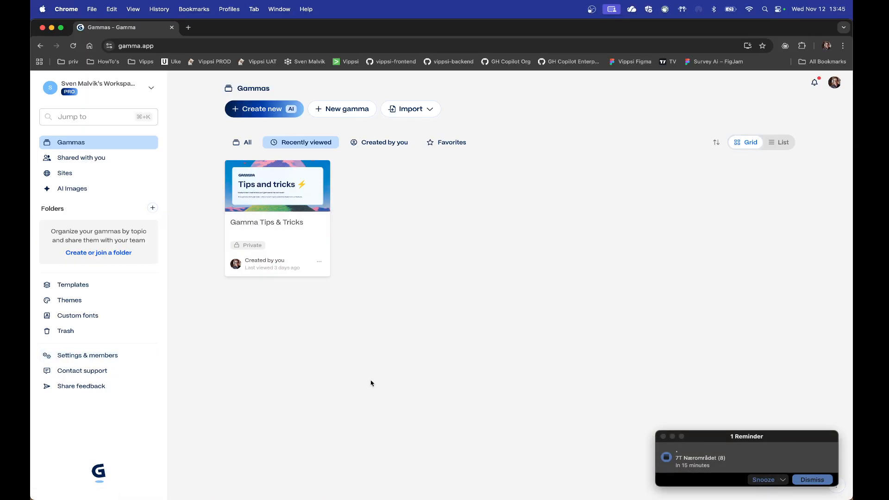
Step: Open the workspace's custom templates and dismiss the calendar reminder
click(76, 287)
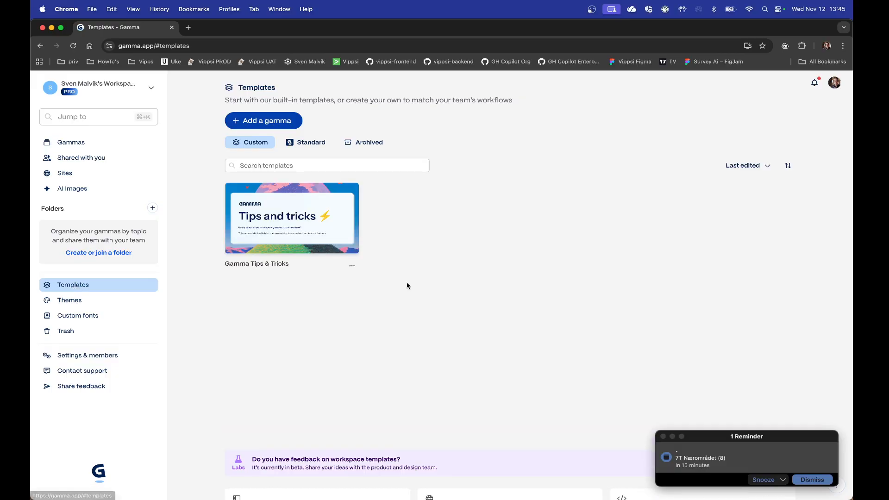
mouse_move(354, 236)
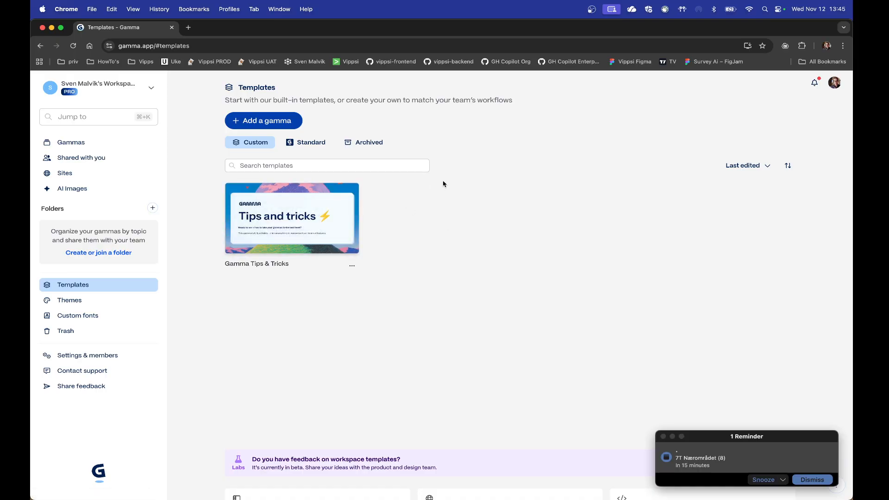
click(813, 479)
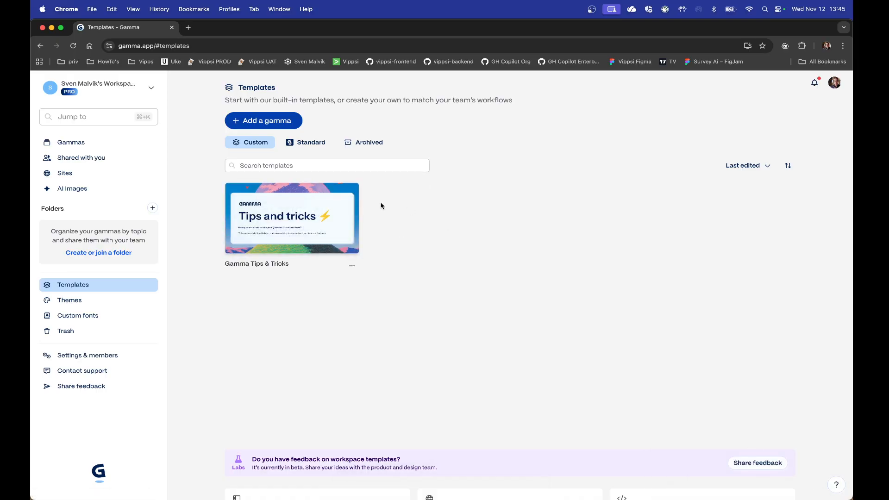
Step: Save a copy of the Gamma Tips & Tricks gamma as a workspace template, keeping its name
click(266, 122)
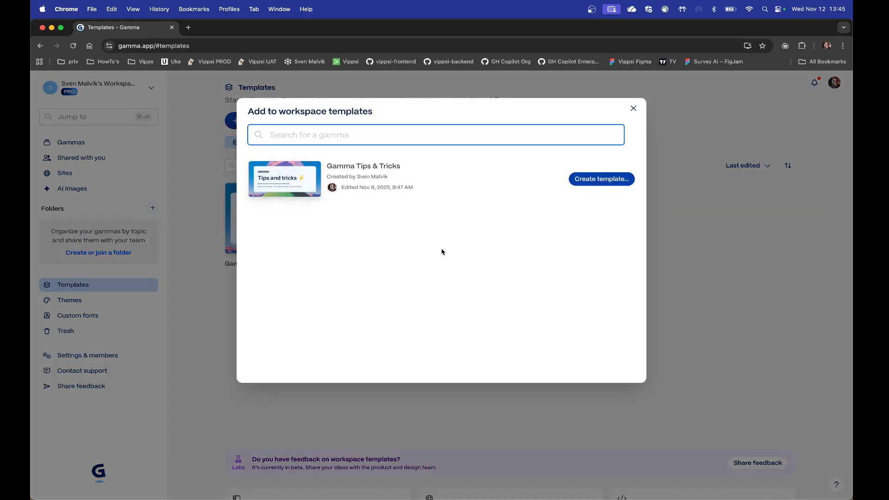
click(600, 179)
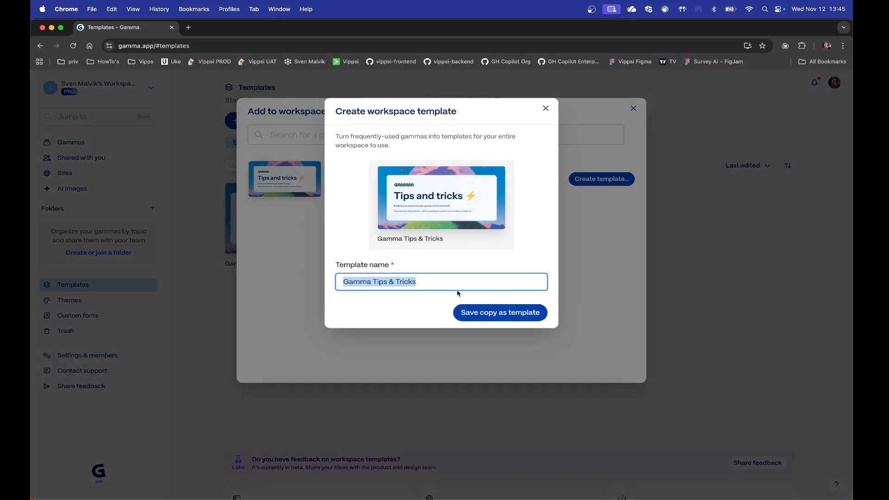
click(490, 318)
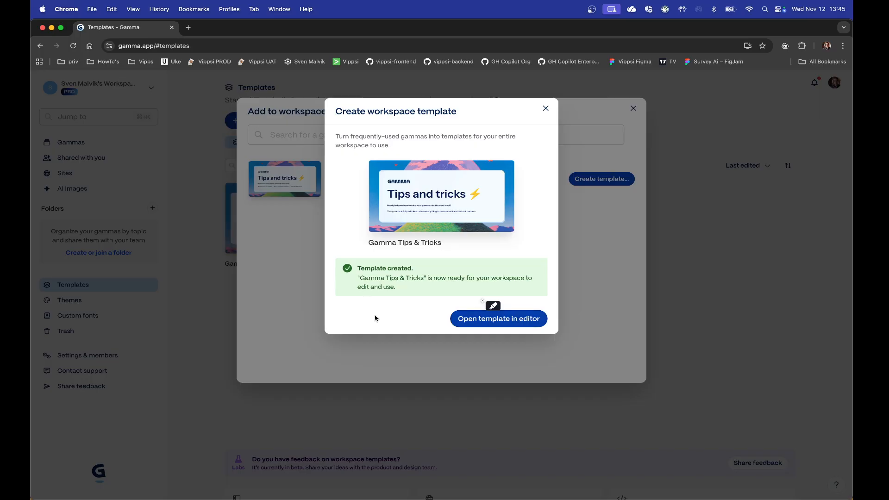
click(546, 109)
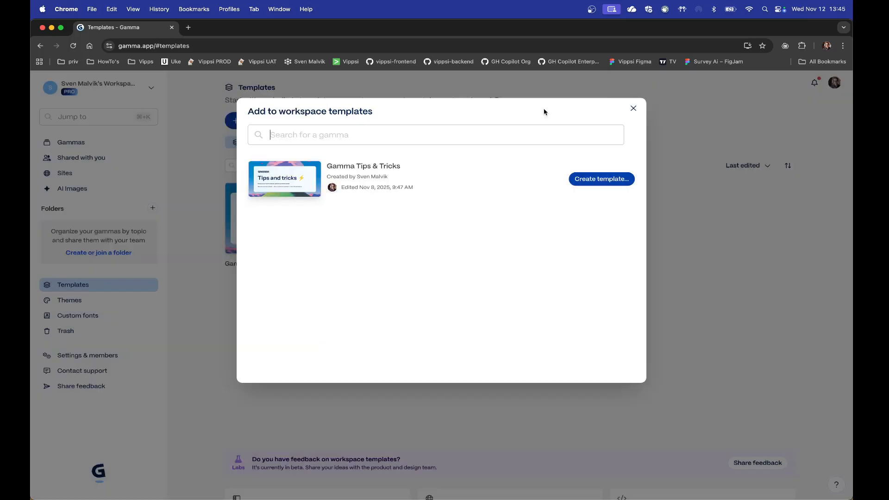
click(634, 109)
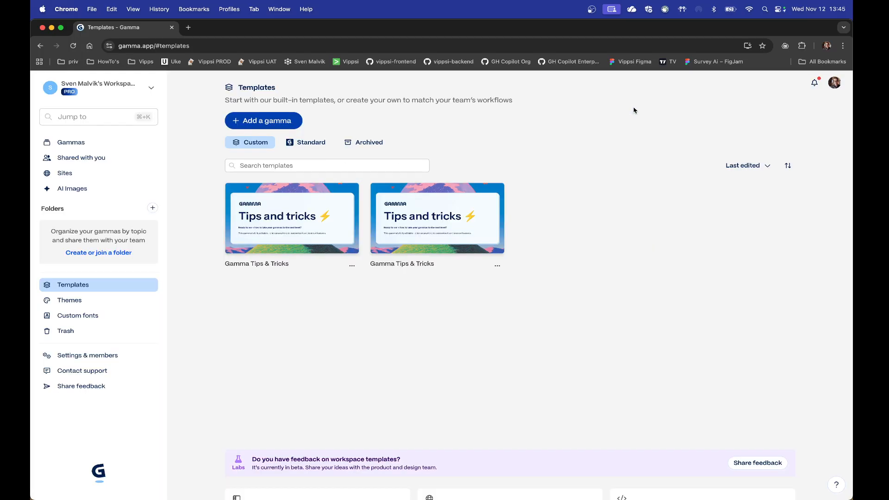
Step: Archive the duplicate Gamma Tips & Tricks template
click(497, 265)
click(537, 360)
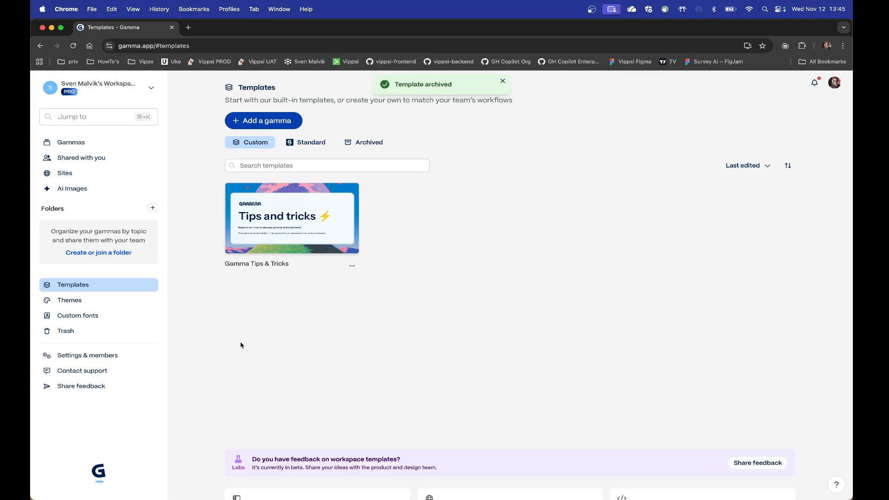
Step: View the theme import page for PPTX and Google Slides files and leave it without uploading anything
click(75, 303)
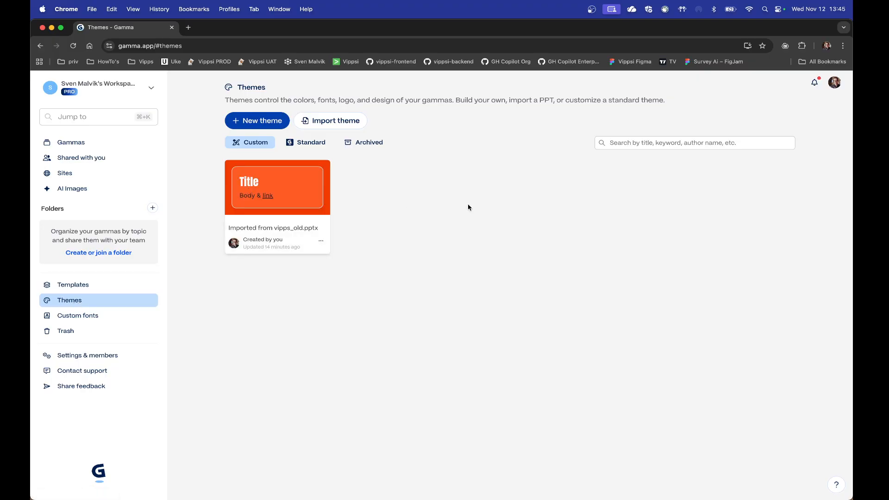
click(327, 123)
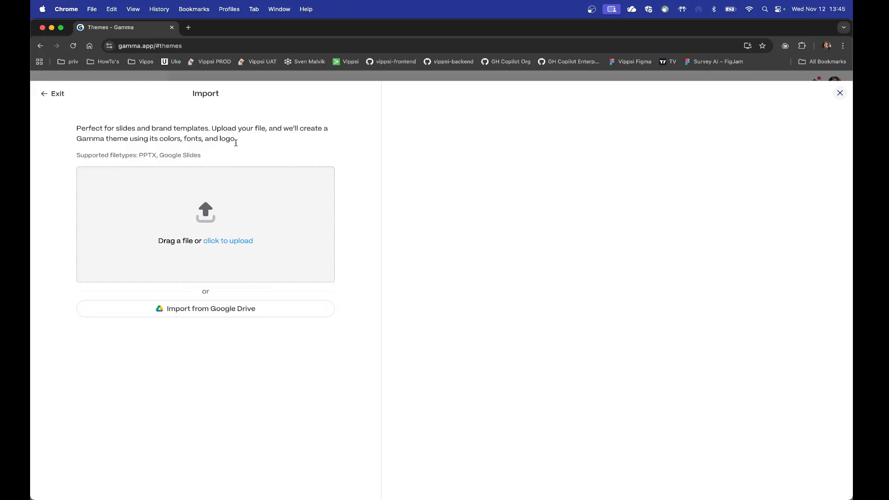
click(55, 95)
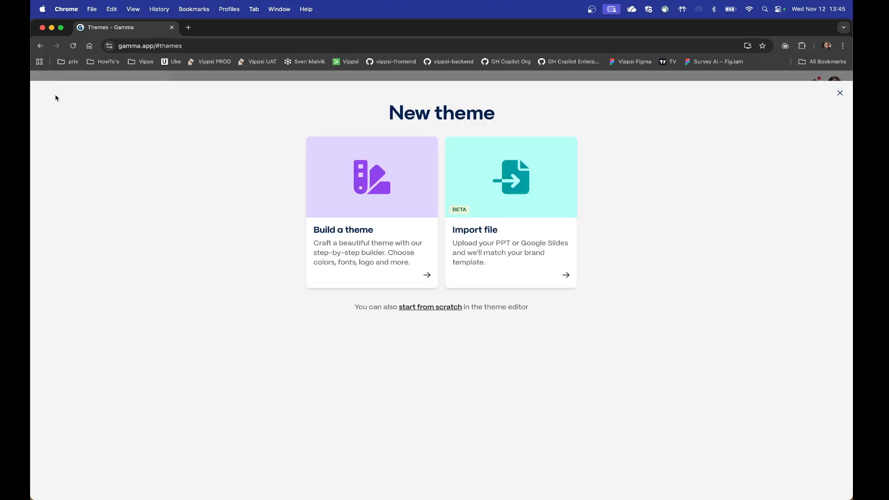
click(39, 47)
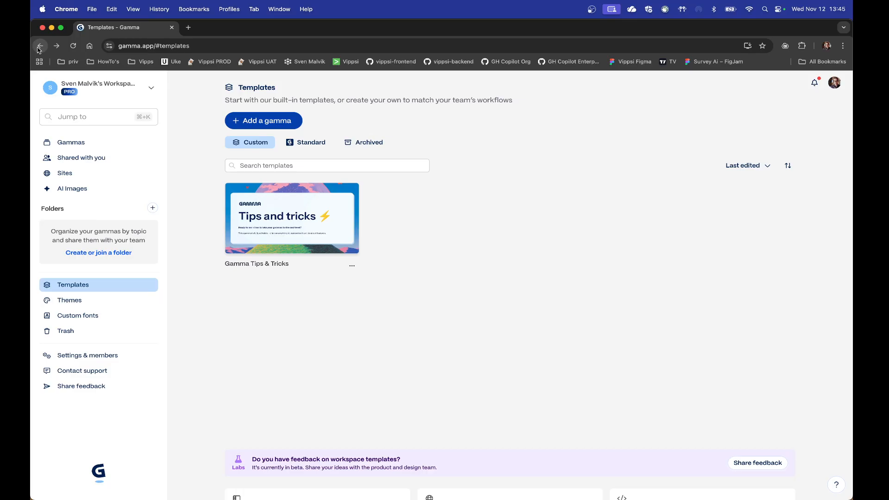
Step: Open the custom theme imported from vipps_old.pptx and compare it with the title and agenda layouts in PowerPoint's slide master
click(74, 301)
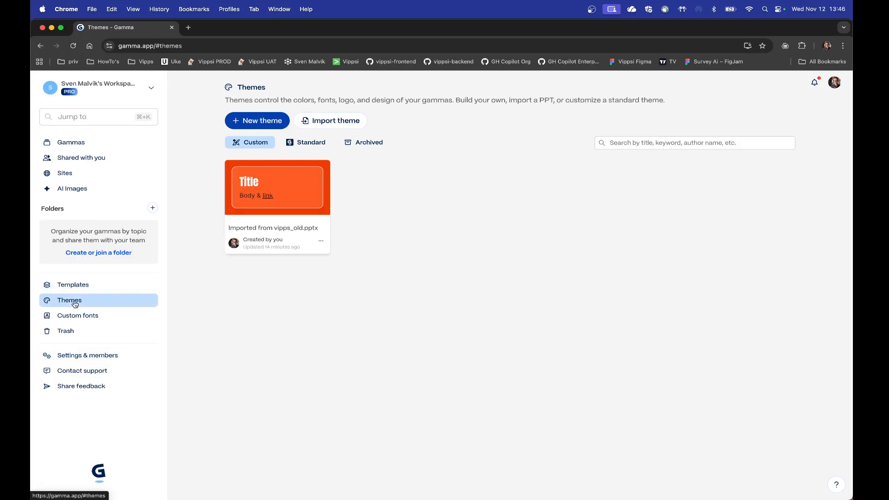
click(292, 197)
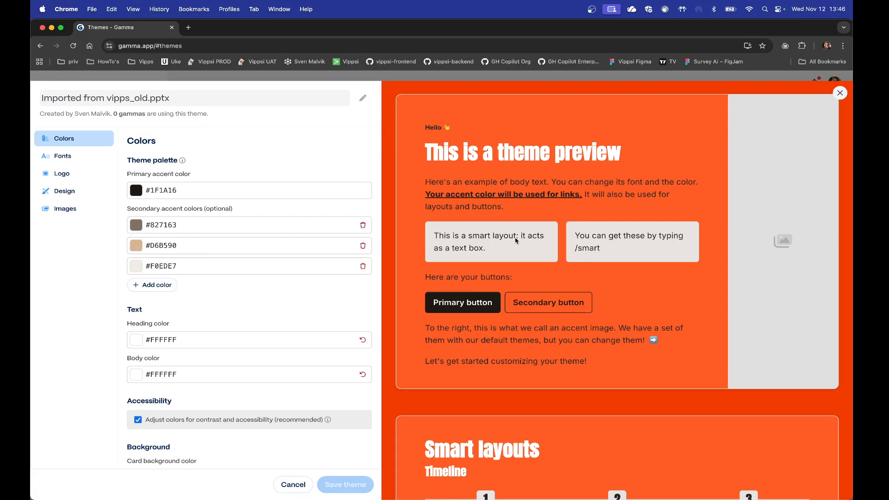
key(super+Tab)
key(super+Tab)
key(super+Tab)
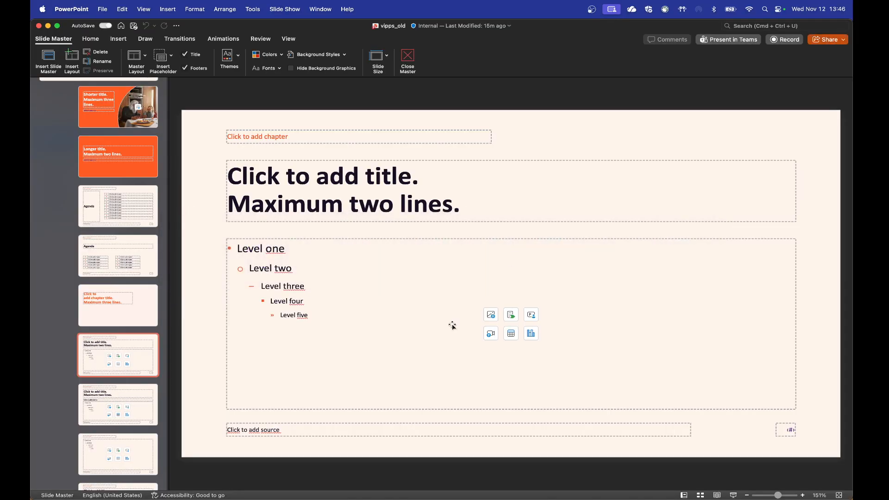
click(117, 172)
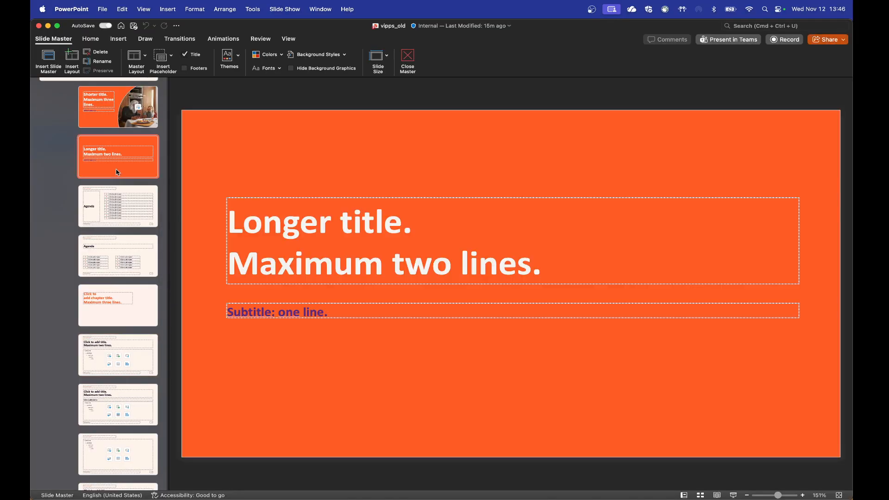
click(128, 220)
key(super+Tab)
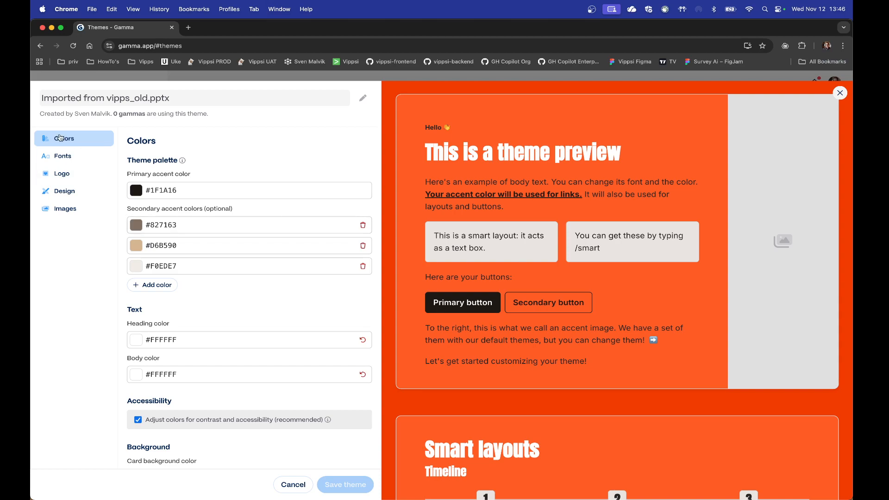
Step: Review the imported theme's font, logo, design, image and color settings, and close the theme without saving
click(66, 155)
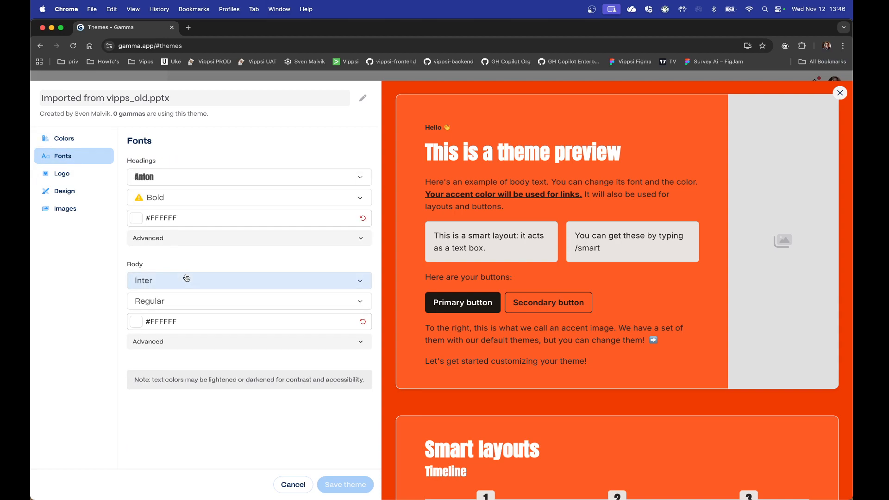
click(192, 346)
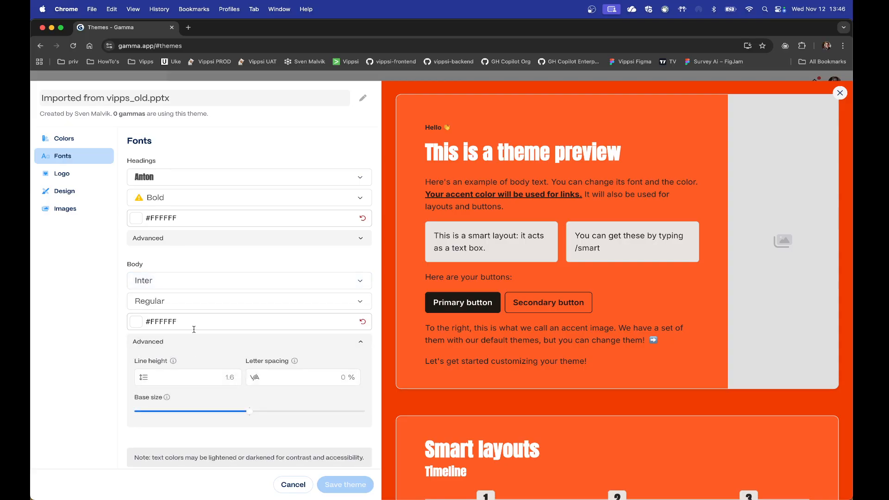
click(63, 174)
click(65, 192)
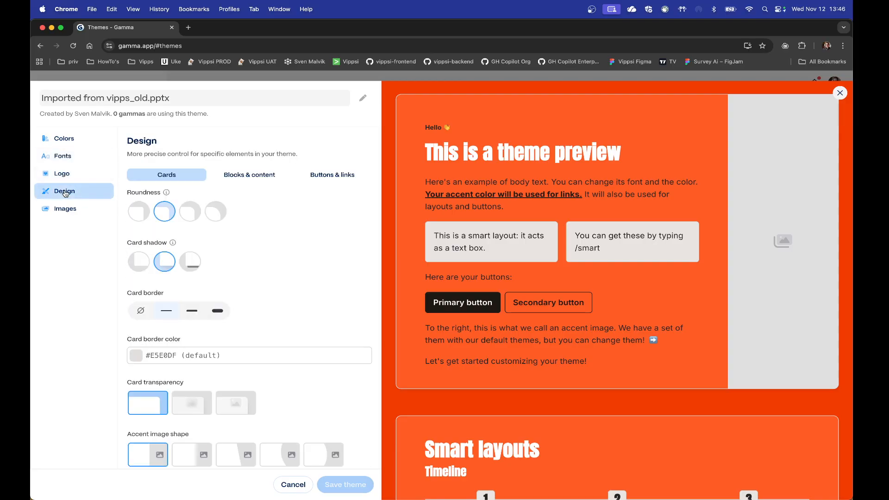
scroll(238, 260, down, 2)
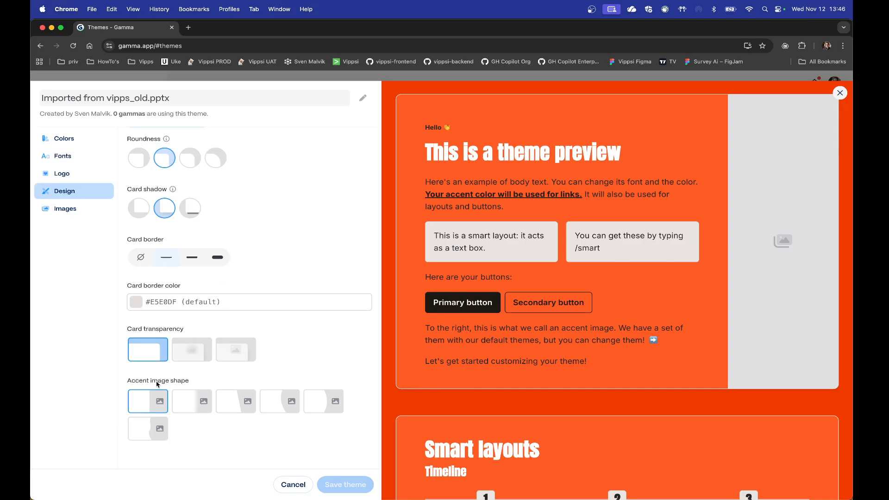
scroll(277, 343, up, 3)
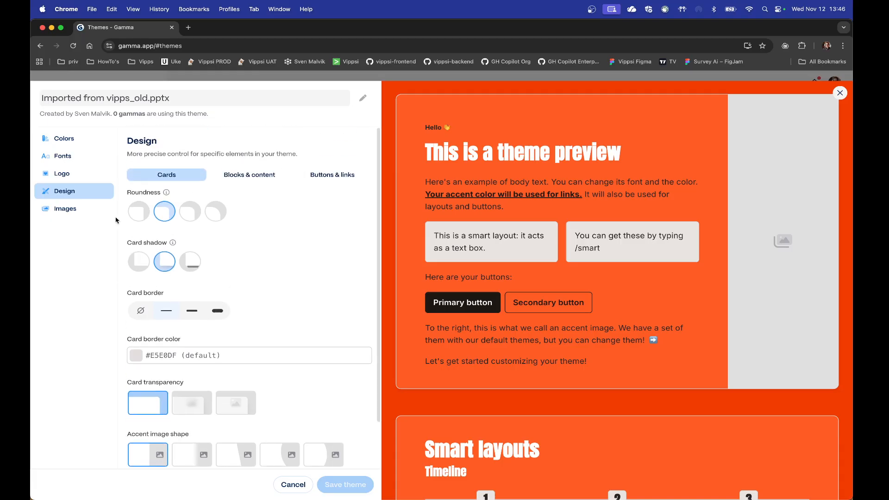
click(65, 209)
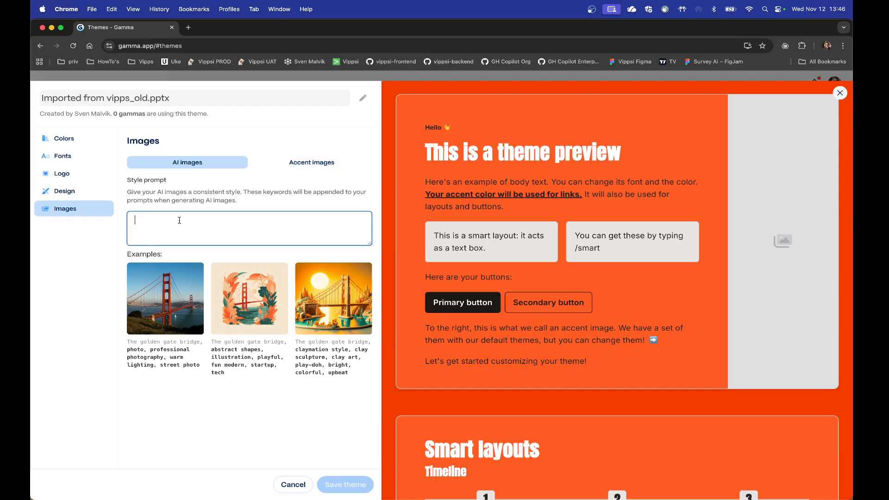
click(324, 163)
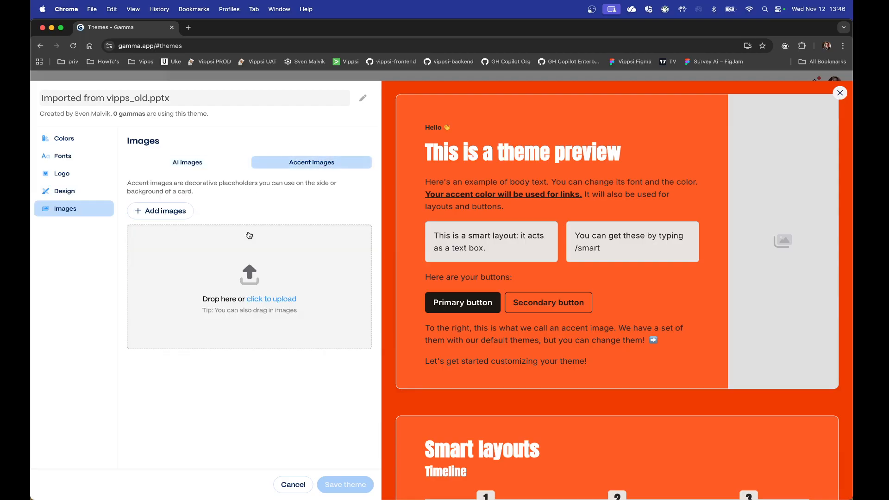
click(67, 140)
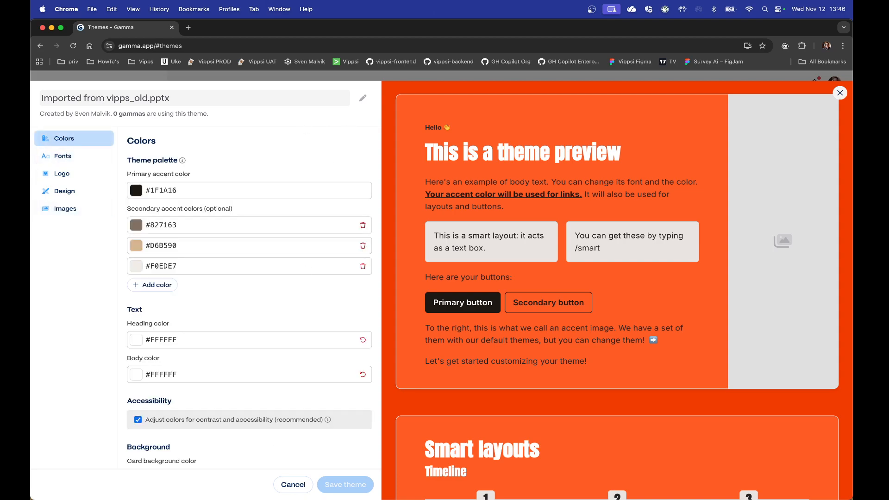
click(296, 490)
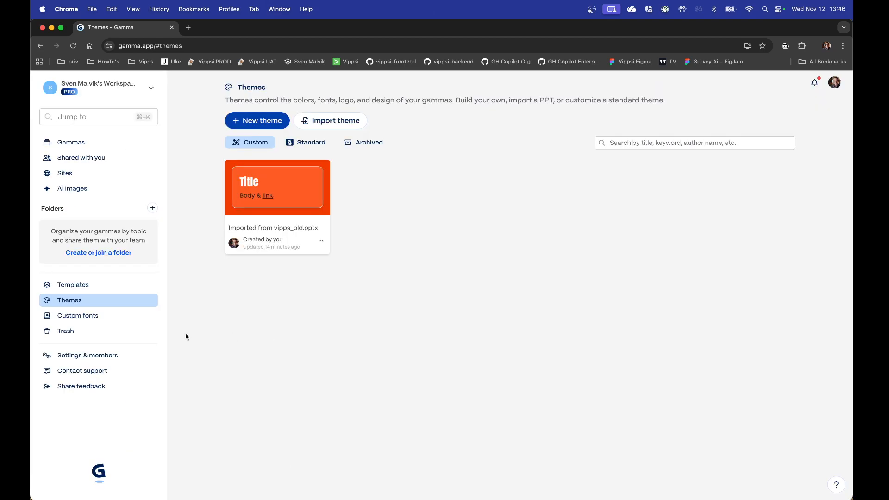
Step: View the workspace's custom fonts and go back to its custom templates
click(91, 317)
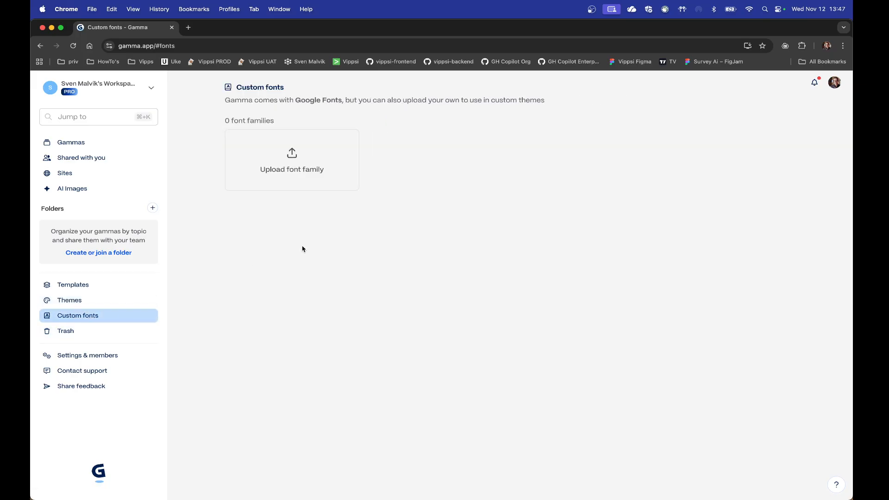
click(74, 284)
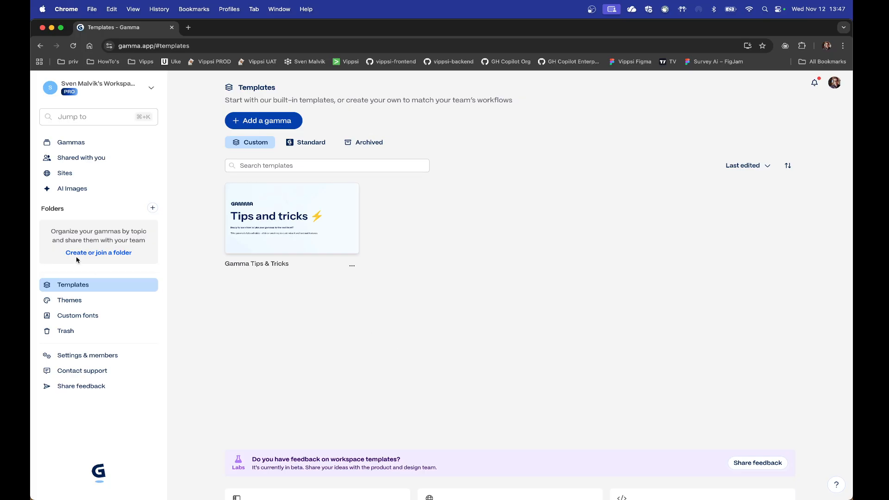
Step: Start a new AI creation from the Gammas overview using the Paste in text option
click(77, 139)
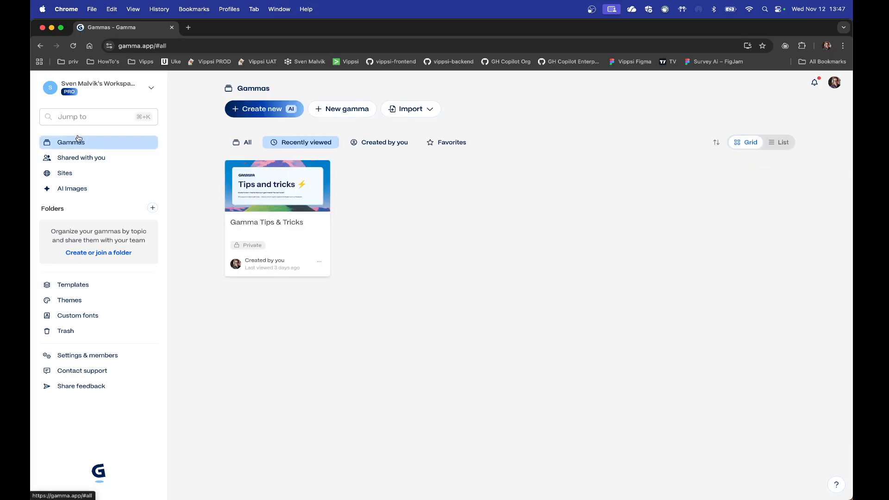
click(266, 114)
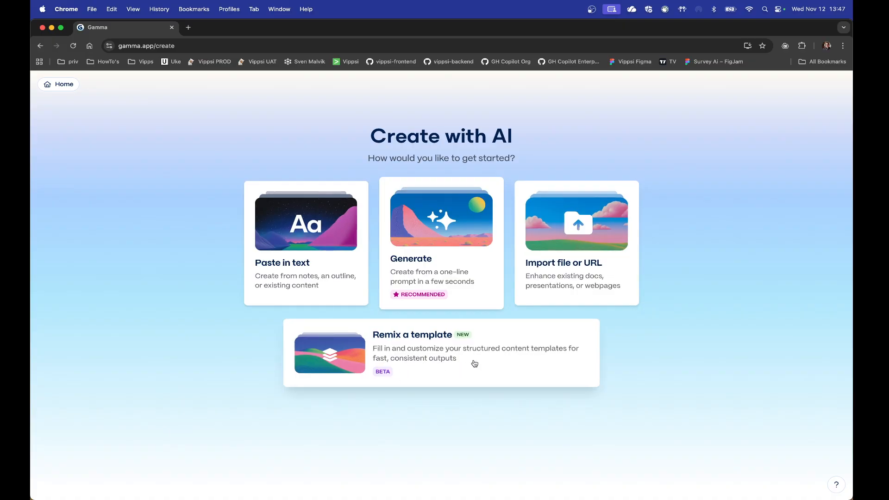
click(304, 278)
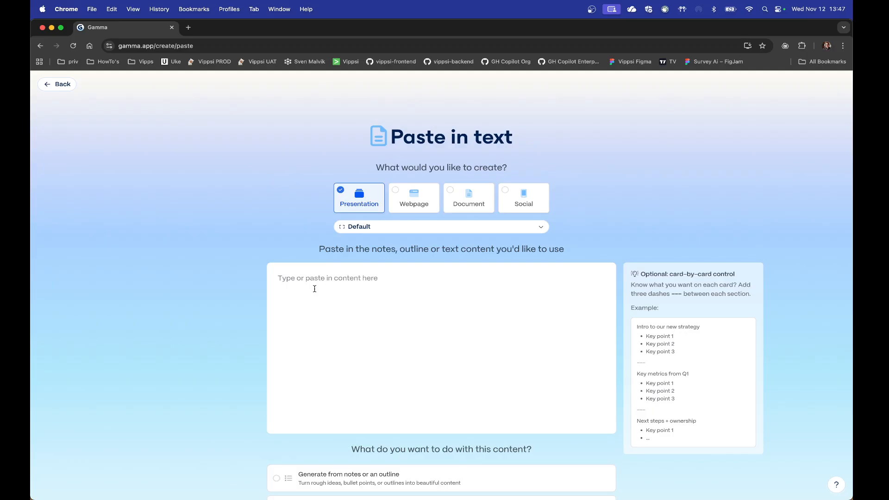
Step: Paste the Part 2: Compliance Deep Dive notes as the presentation's source content and review the text and content-handling options
key(super+v)
scroll(315, 288, down, 3)
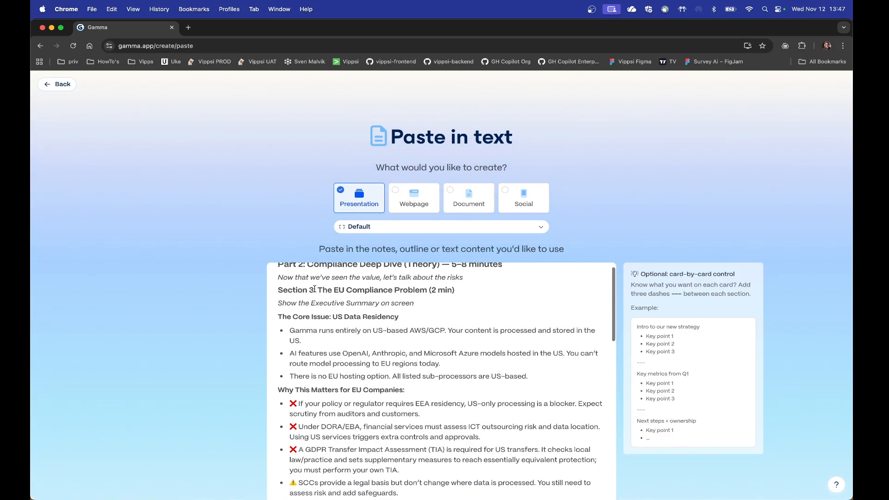
scroll(315, 289, up, 3)
scroll(315, 289, down, 2)
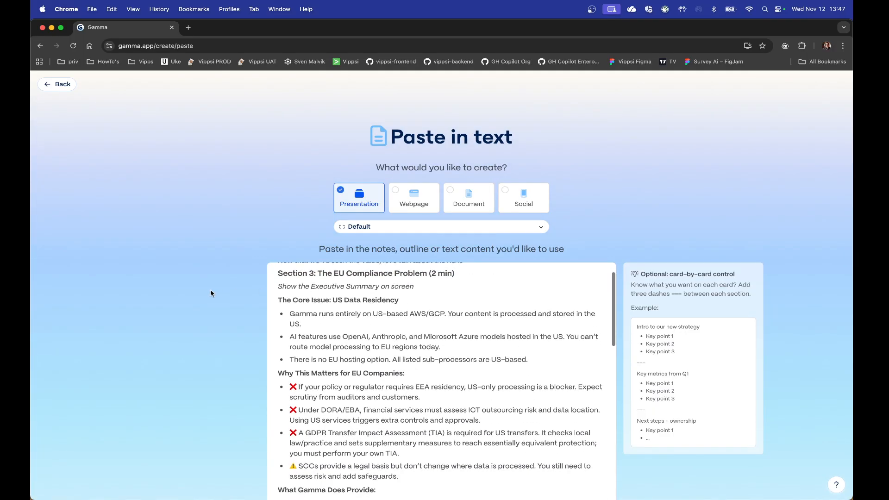
scroll(212, 295, down, 5)
scroll(384, 221, down, 10)
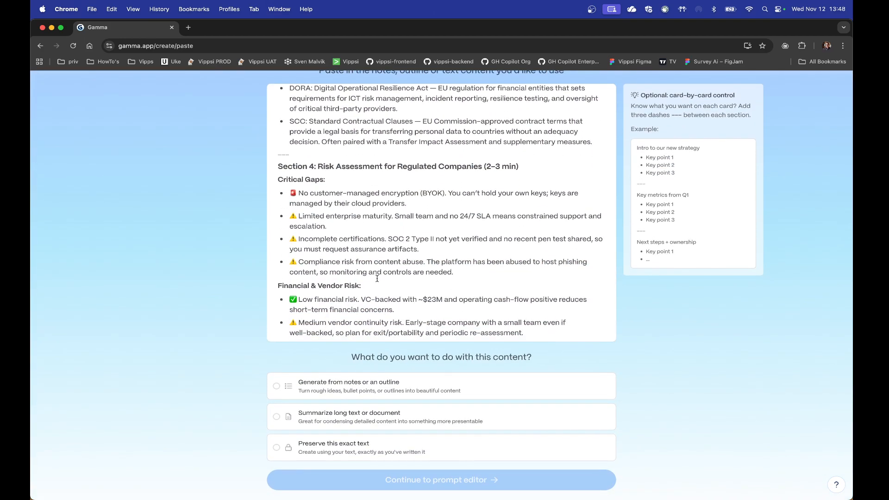
scroll(376, 368, down, 2)
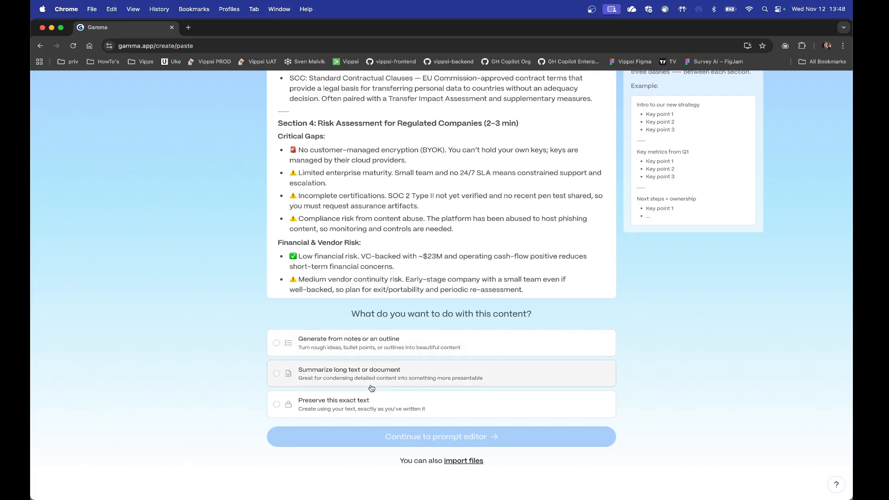
Step: Check the available page styles for the presentation and choose Default (Fluid)
scroll(369, 396, up, 5)
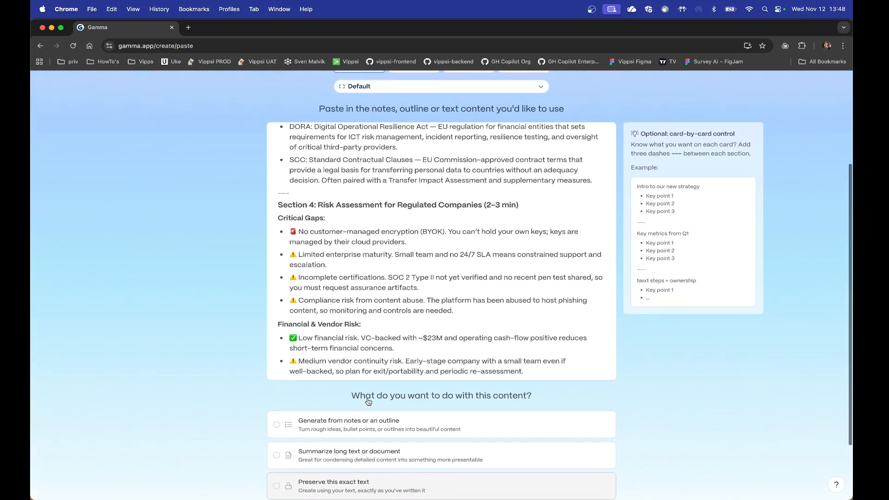
scroll(368, 399, up, 1)
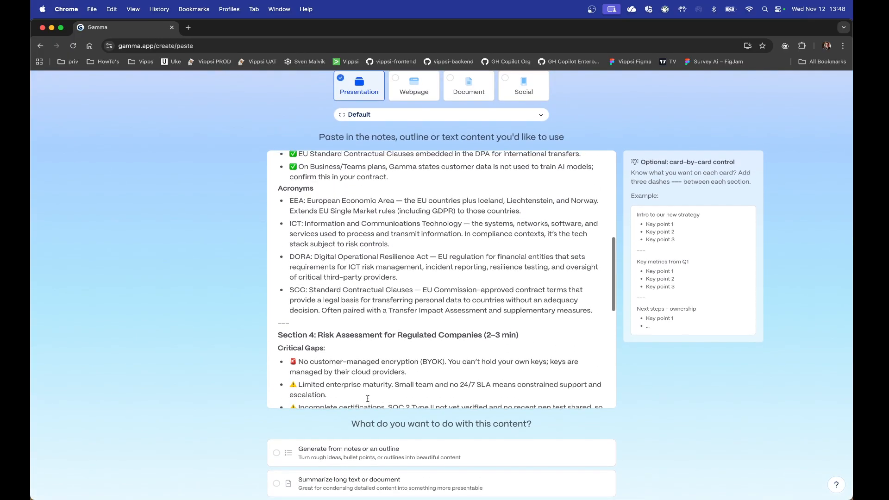
click(364, 116)
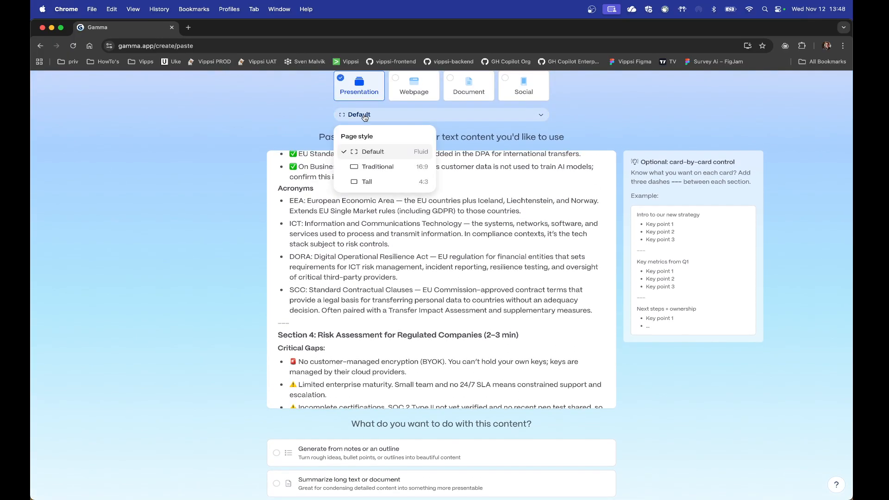
click(369, 154)
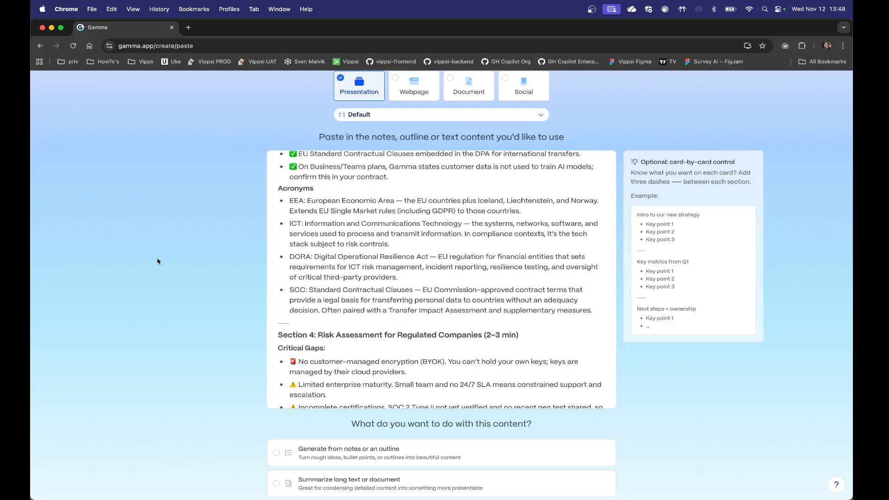
Step: Choose to generate from notes or an outline and continue to the prompt editor
scroll(301, 290, down, 10)
scroll(123, 381, down, 5)
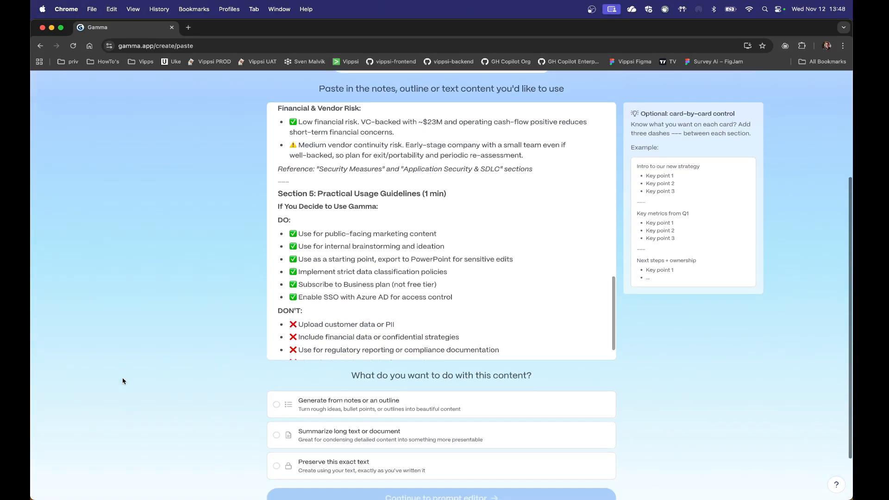
click(343, 343)
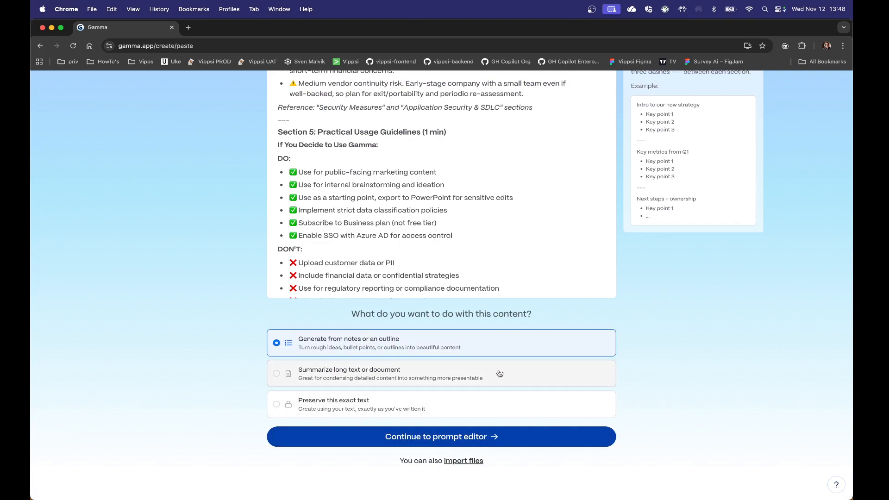
scroll(500, 374, up, 5)
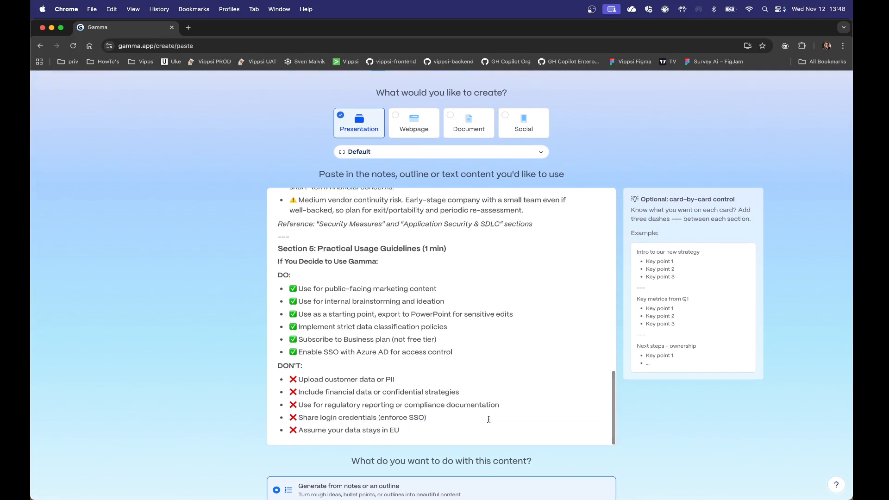
scroll(649, 434, down, 5)
click(470, 437)
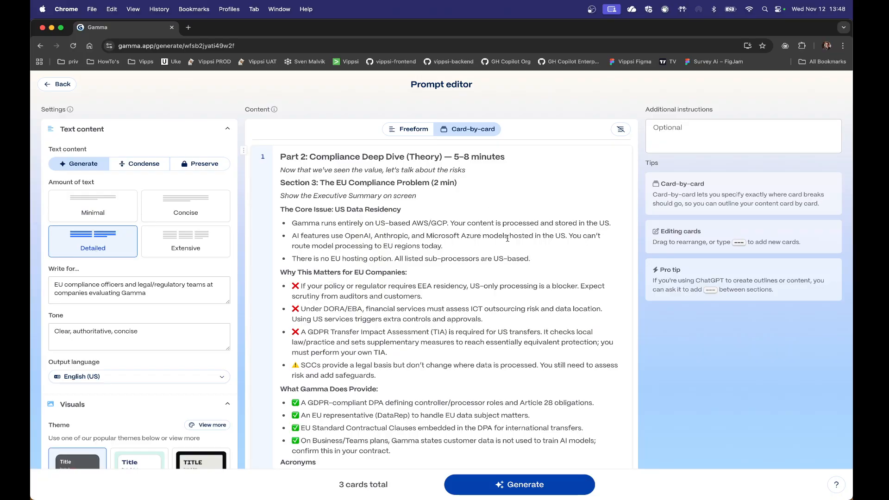
Step: Examine how the pasted sections are divided into cards in the prompt editor
scroll(508, 238, down, 15)
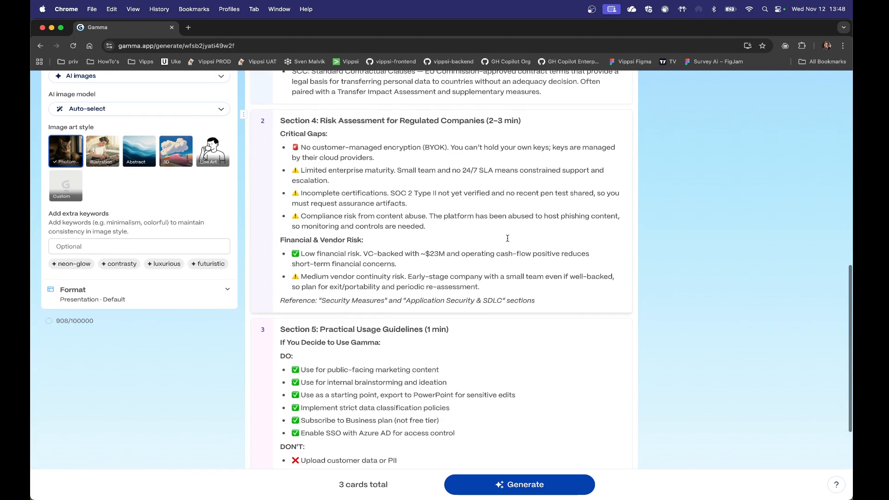
scroll(507, 238, down, 4)
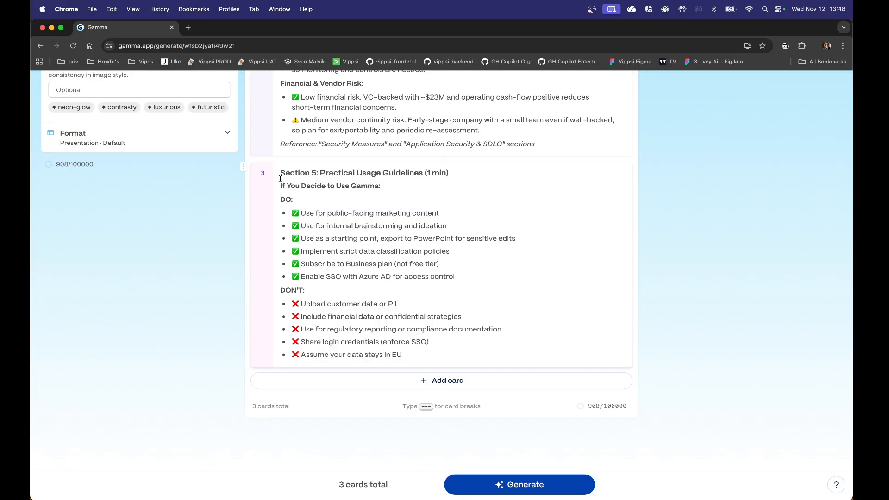
scroll(330, 173, up, 8)
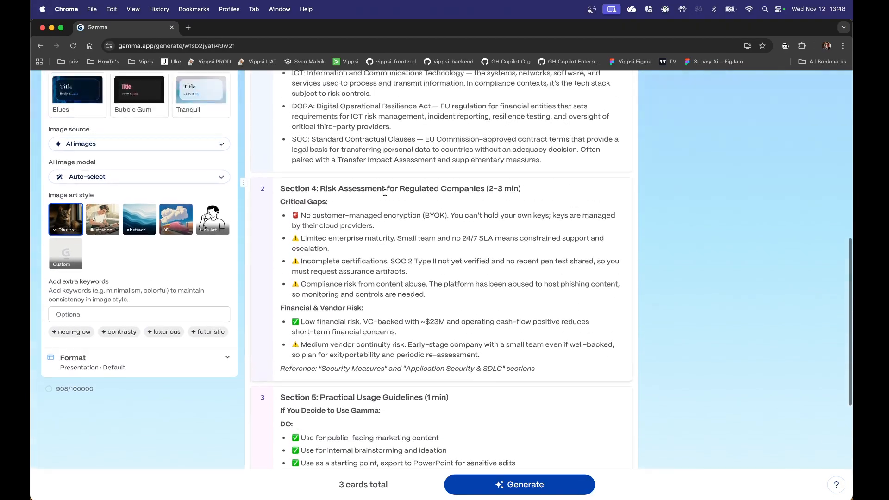
scroll(385, 192, up, 10)
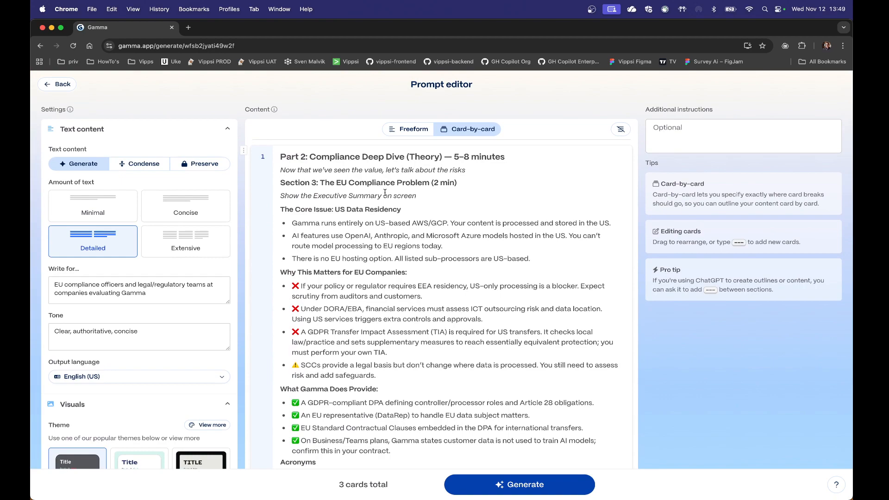
Step: Review the text amount, audience, tone, language, theme and image settings for the presentation
scroll(385, 193, down, 1)
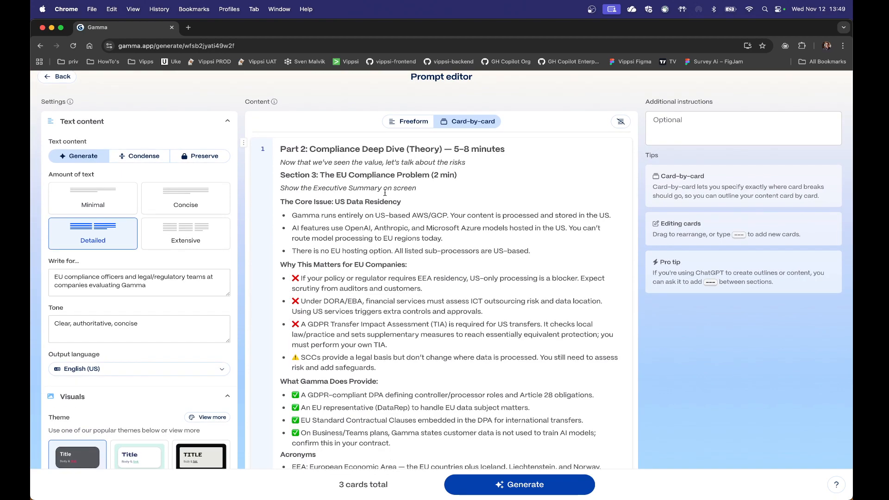
scroll(385, 193, down, 3)
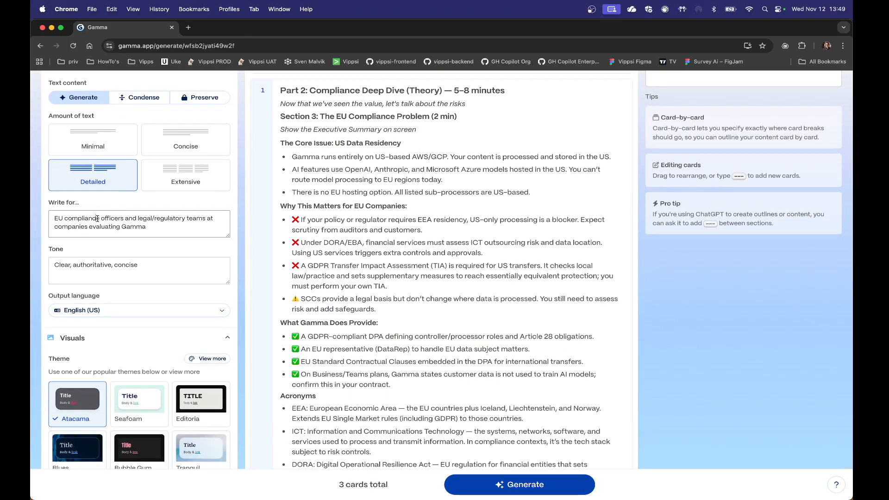
click(97, 218)
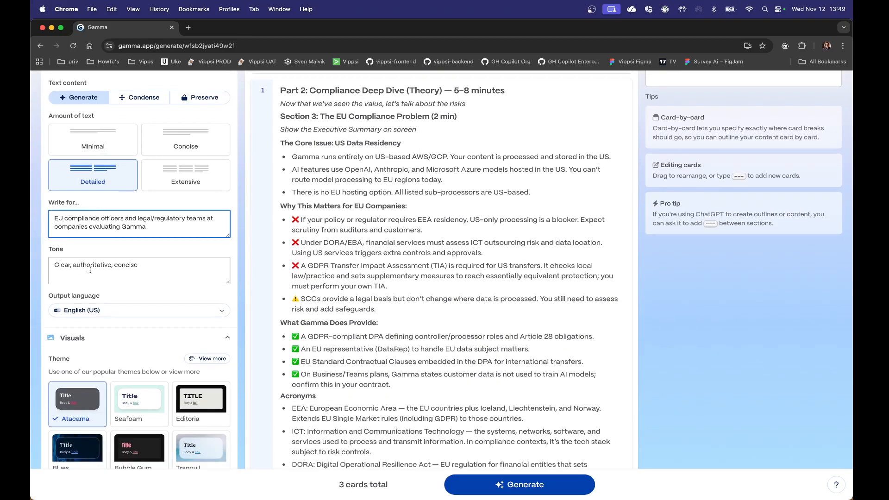
scroll(139, 277, down, 8)
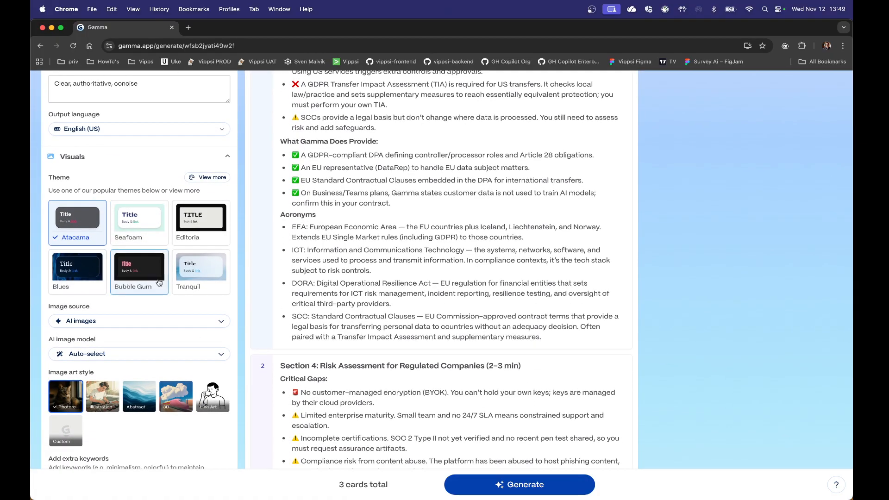
scroll(157, 277, down, 5)
scroll(158, 283, up, 1)
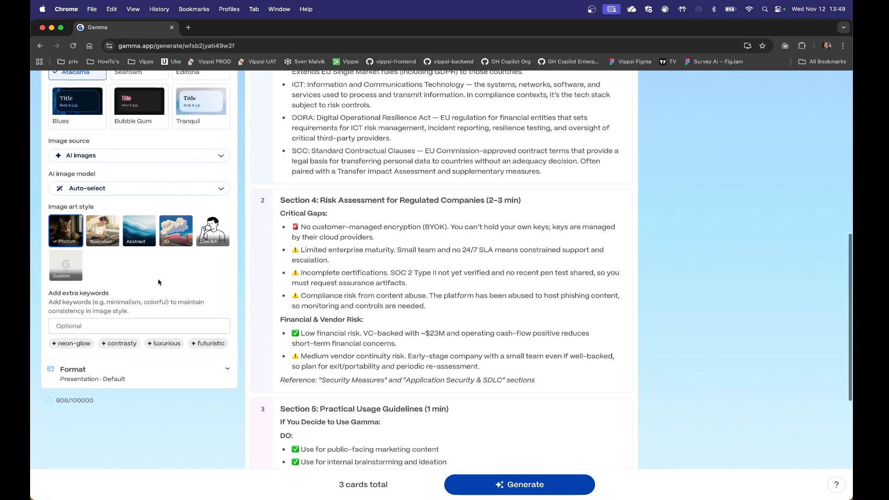
scroll(159, 282, down, 2)
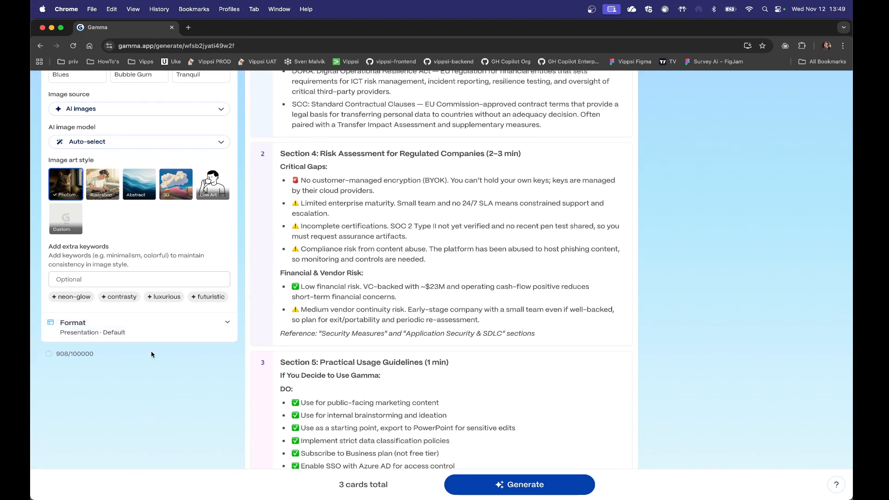
Step: Expand the Format settings, view the page style options without changing them, and check how the card total is determined
click(220, 330)
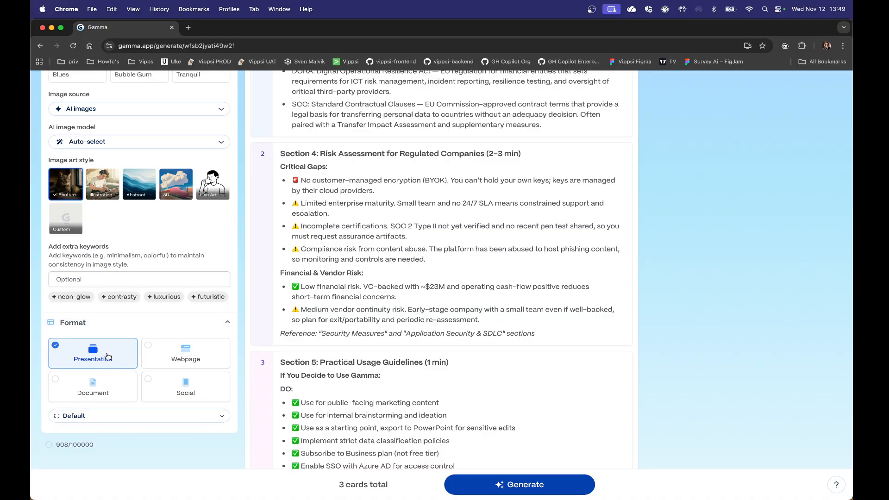
click(175, 416)
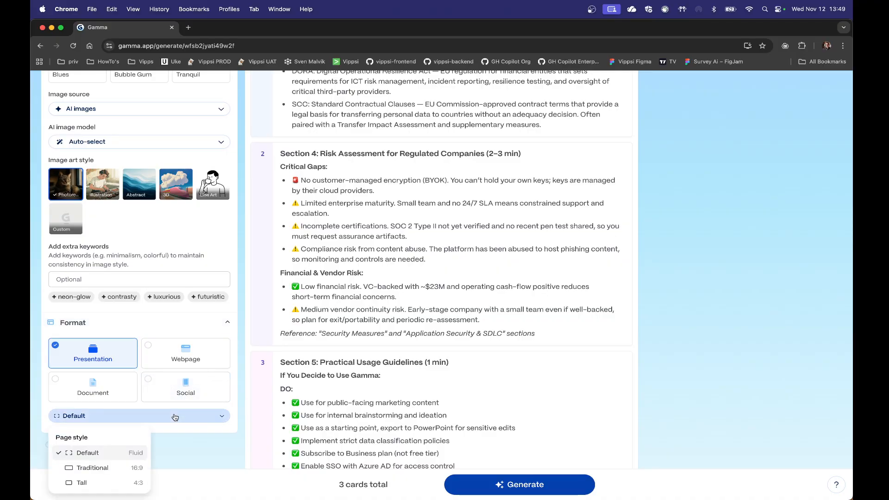
click(175, 417)
scroll(453, 400, down, 1)
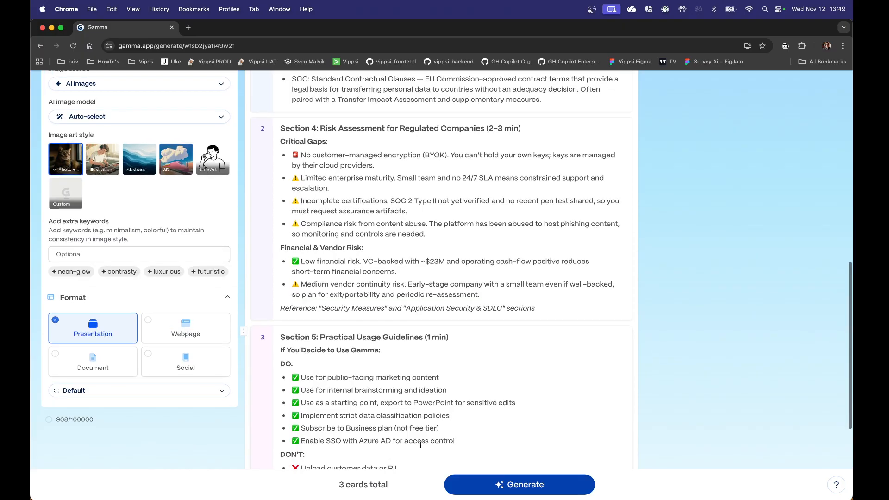
mouse_move(364, 486)
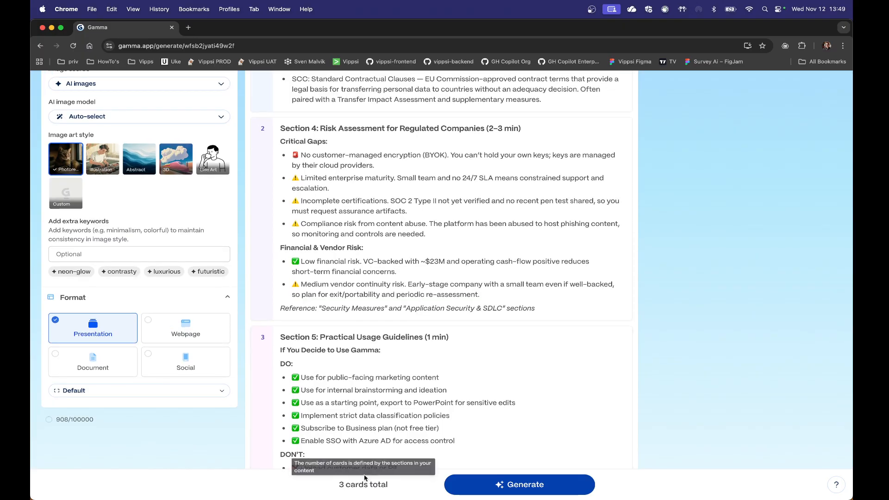
Step: Switch the content to Freeform to inspect its card count control, and return it to Card-by-card
scroll(473, 282, up, 15)
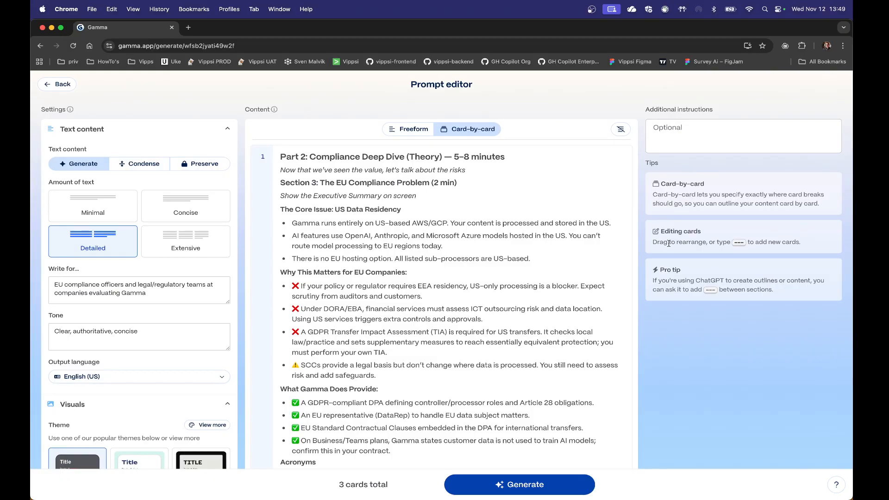
click(412, 130)
scroll(439, 273, down, 20)
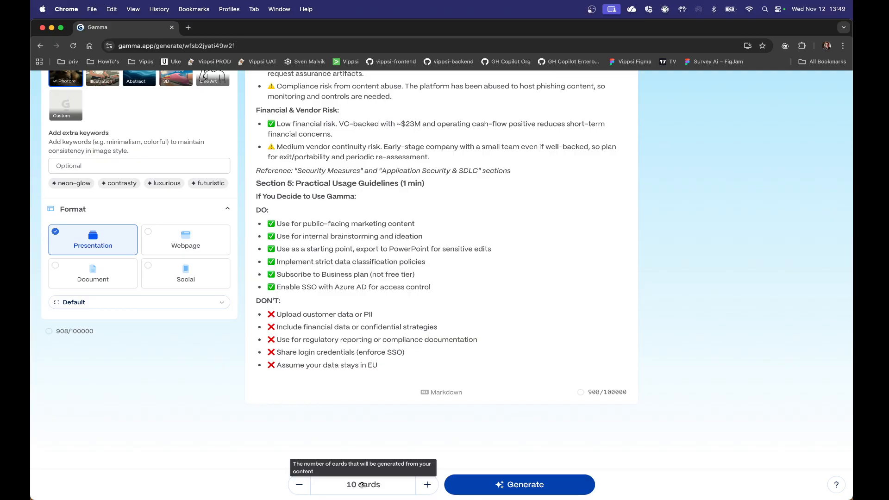
scroll(426, 268, up, 12)
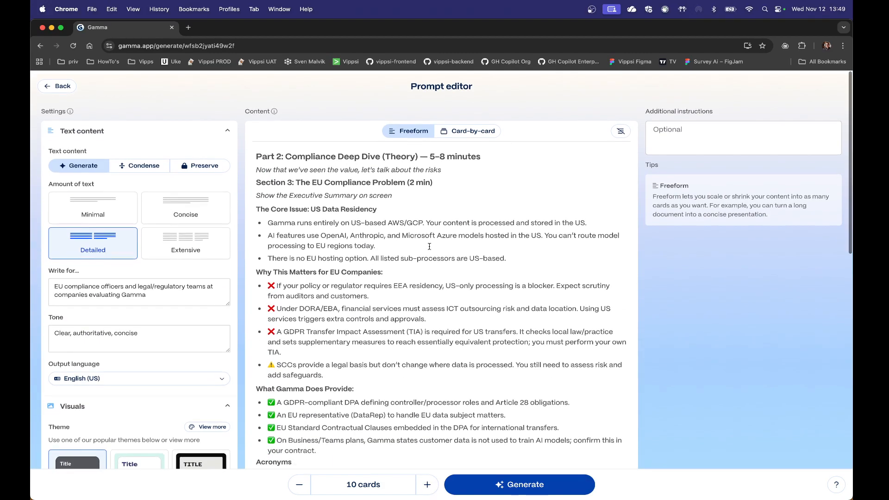
click(469, 131)
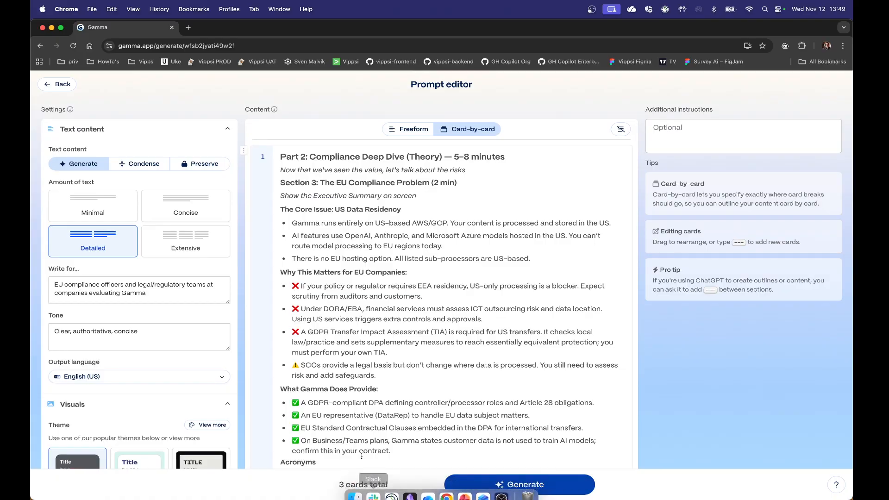
Step: Switch the content to Freeform and review the undivided text from Section 3 through Section 5
click(415, 129)
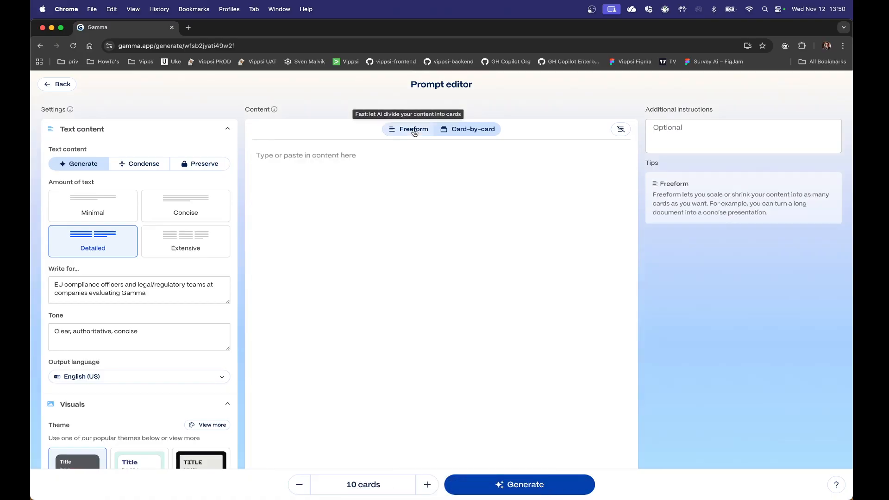
scroll(426, 246, down, 1)
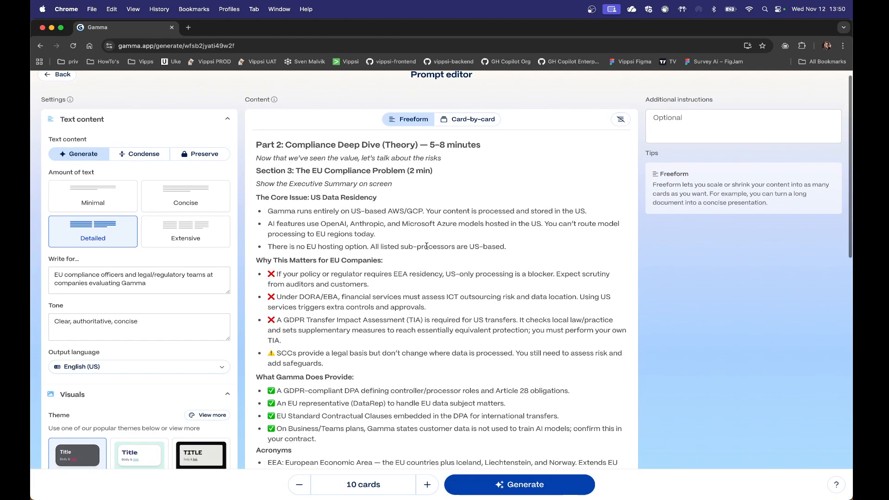
scroll(426, 246, up, 1)
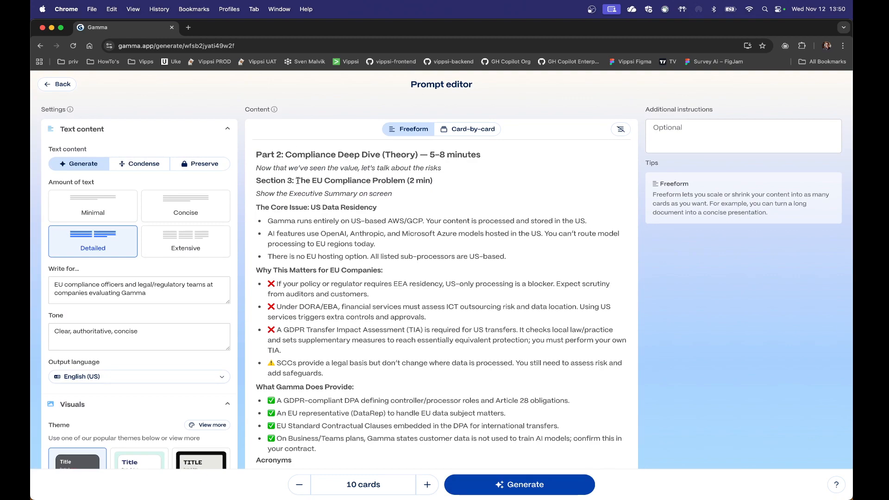
scroll(305, 291, down, 10)
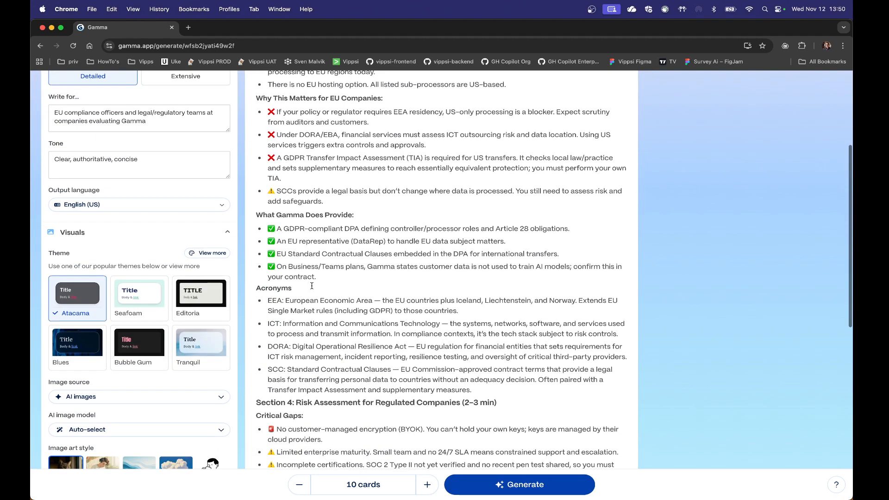
scroll(318, 358, down, 2)
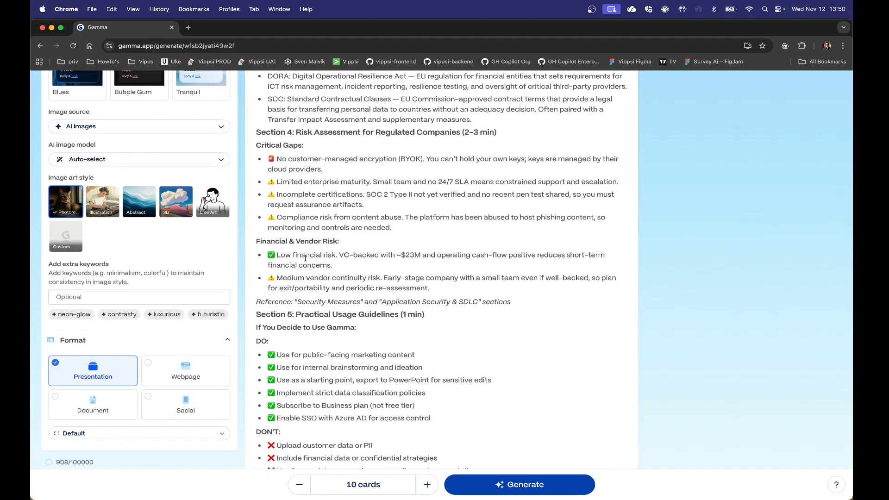
Step: Check the rest of the Section 5 text and generate the presentation with 10 cards
scroll(308, 295, down, 4)
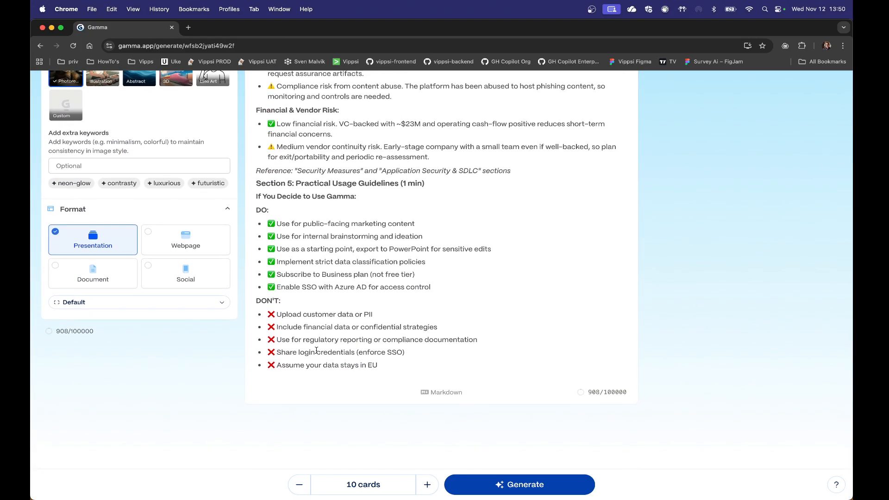
click(506, 485)
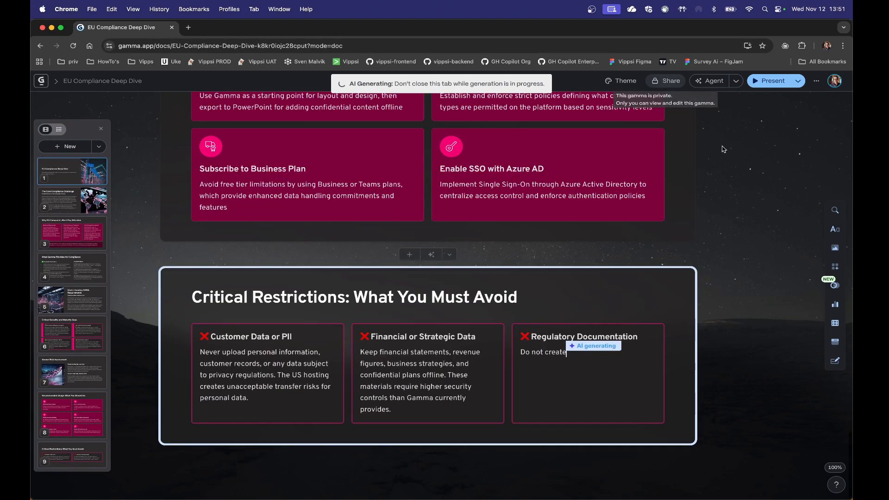
click(737, 82)
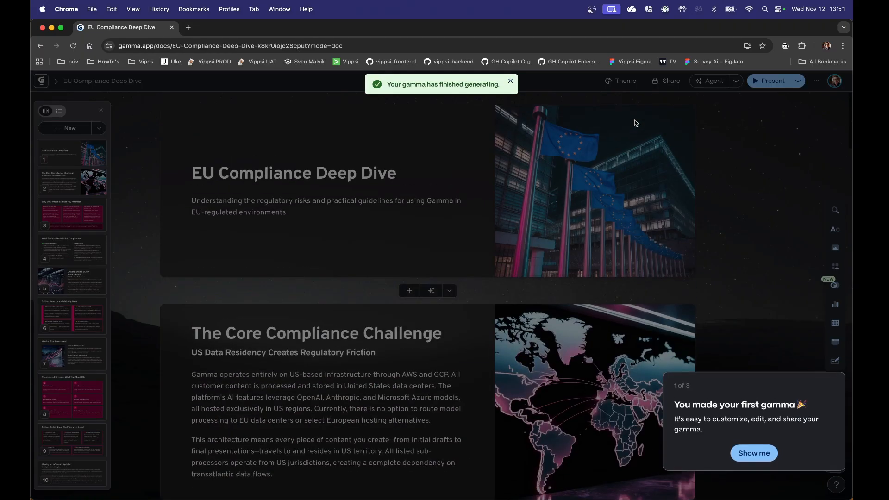
Step: Go through the introductory tour for the first gamma and finish it
click(755, 456)
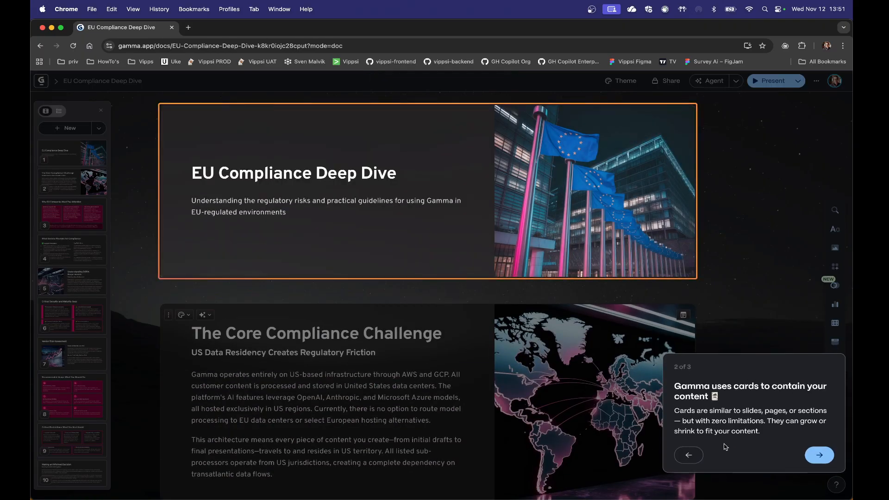
click(821, 458)
click(625, 265)
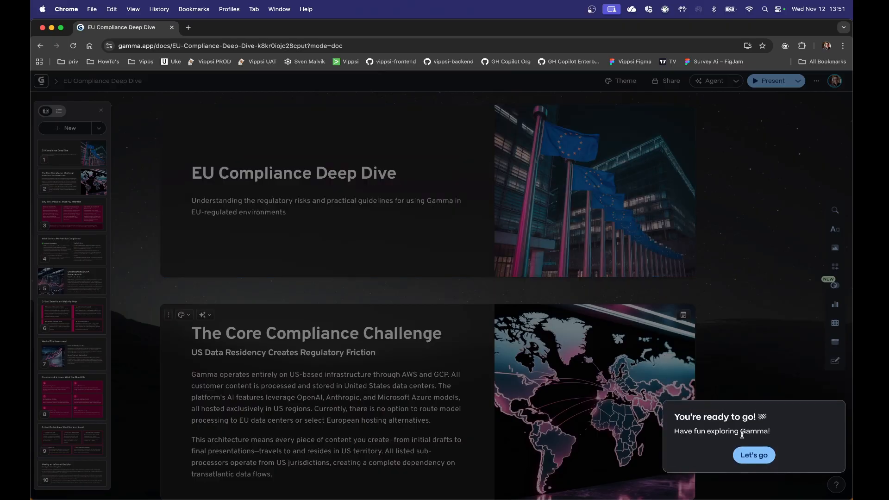
click(754, 456)
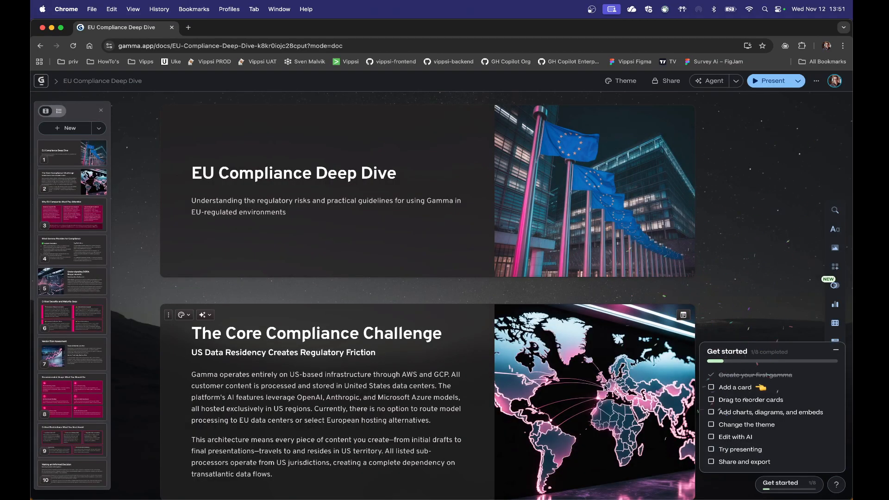
Step: Review the layout, text and images of the generated cards from the title card through Recommended Usage
scroll(370, 278, down, 1)
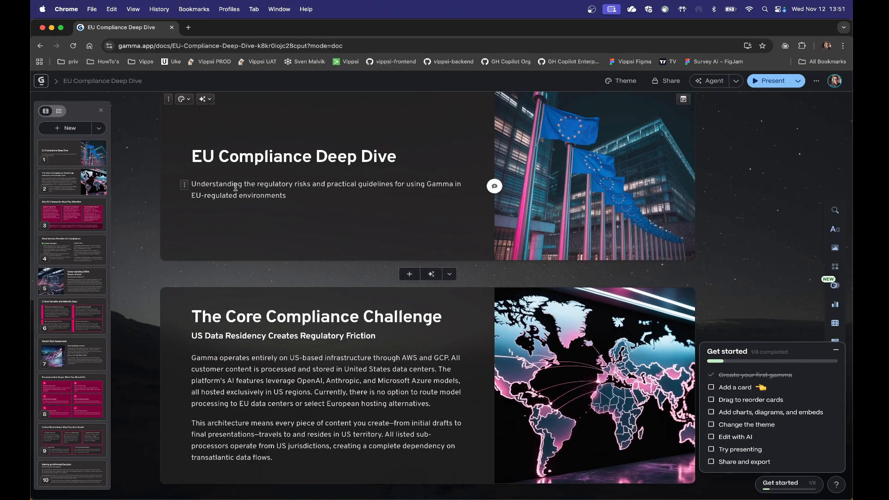
scroll(235, 188, down, 5)
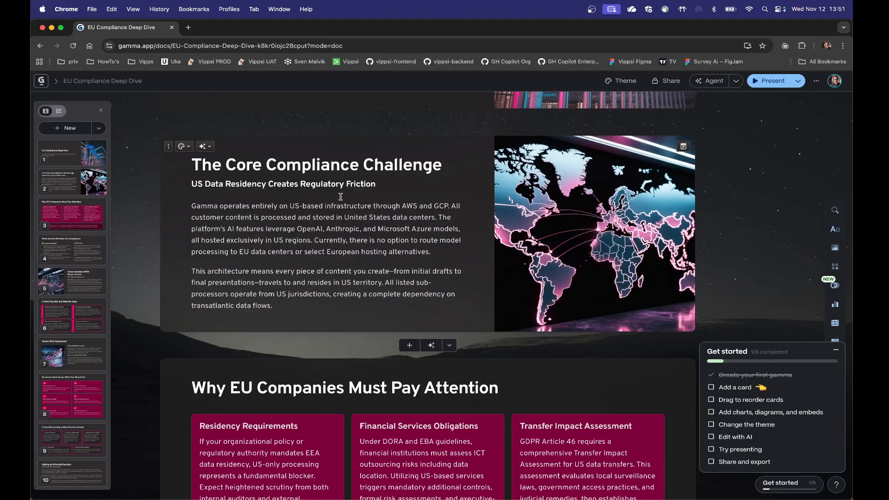
drag(207, 206, 321, 251)
click(321, 251)
scroll(321, 251, down, 3)
scroll(320, 251, down, 2)
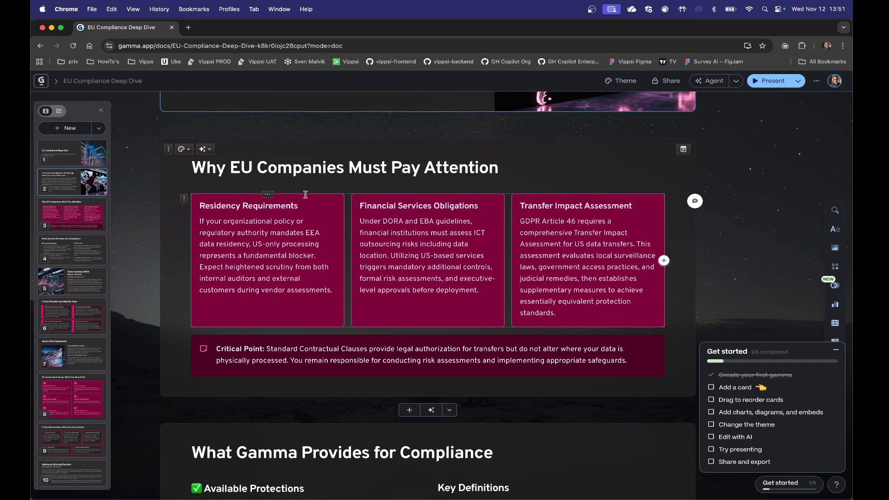
scroll(305, 194, down, 5)
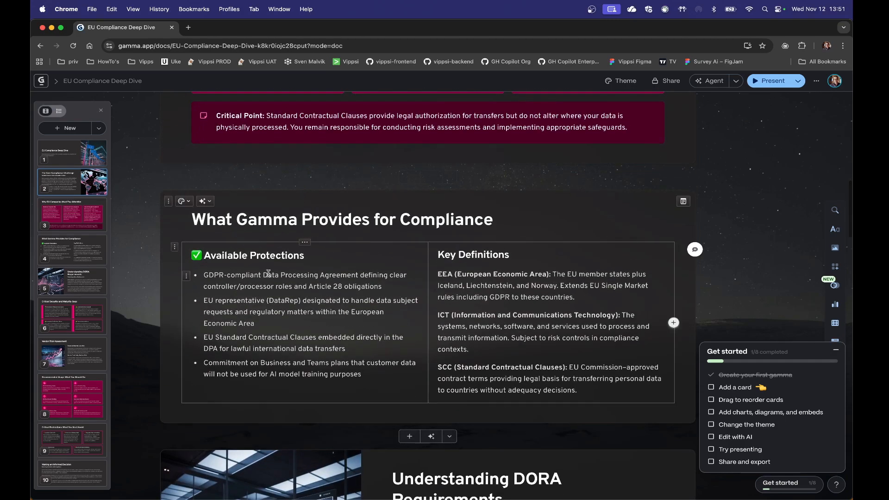
scroll(268, 275, down, 5)
scroll(269, 276, down, 4)
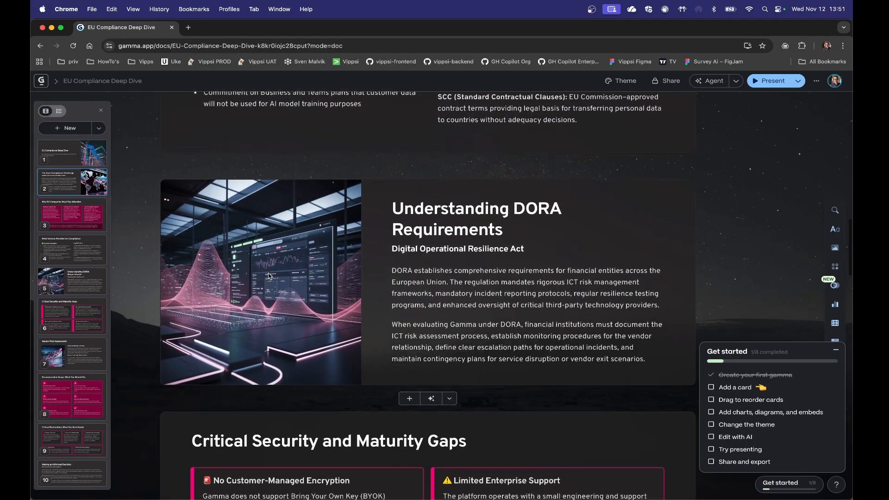
scroll(268, 276, down, 8)
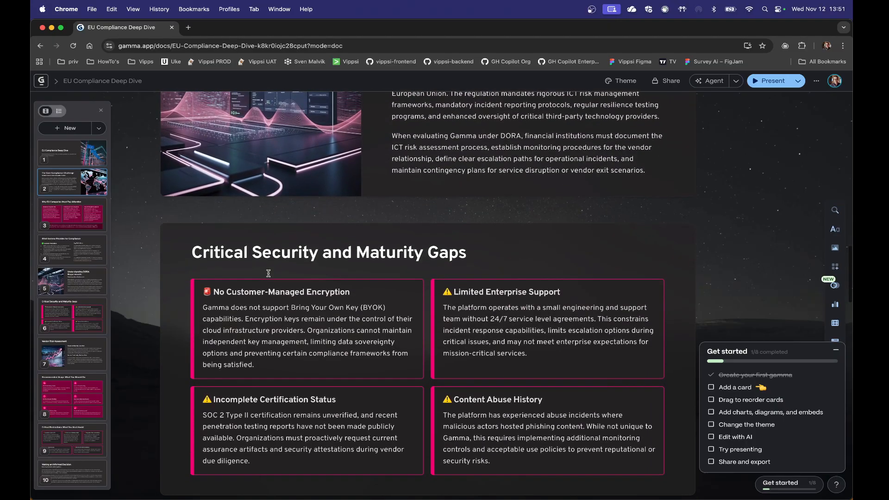
scroll(269, 275, down, 1)
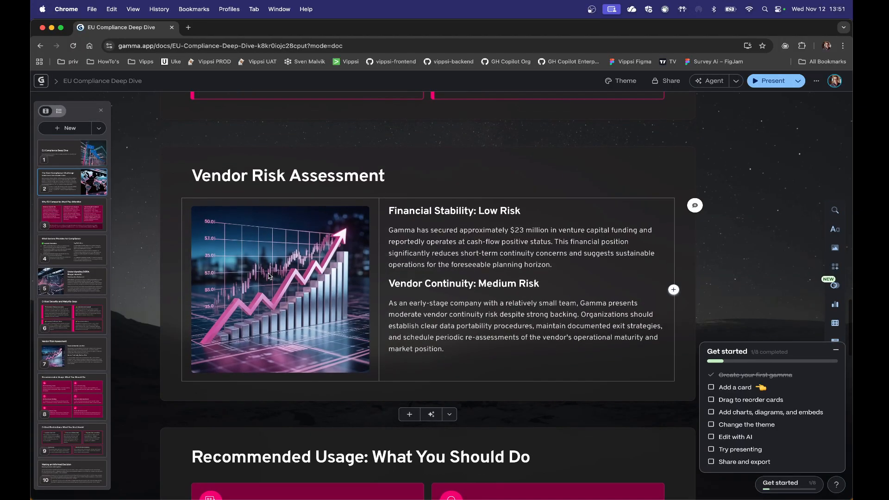
scroll(269, 276, down, 4)
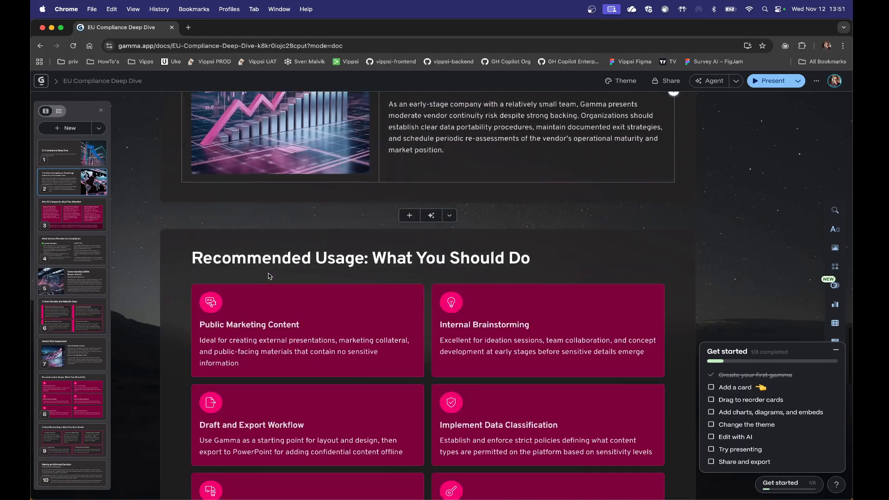
Step: Select the chart image on the Vendor Risk Assessment card to view its editing options, and deselect it
scroll(269, 276, up, 6)
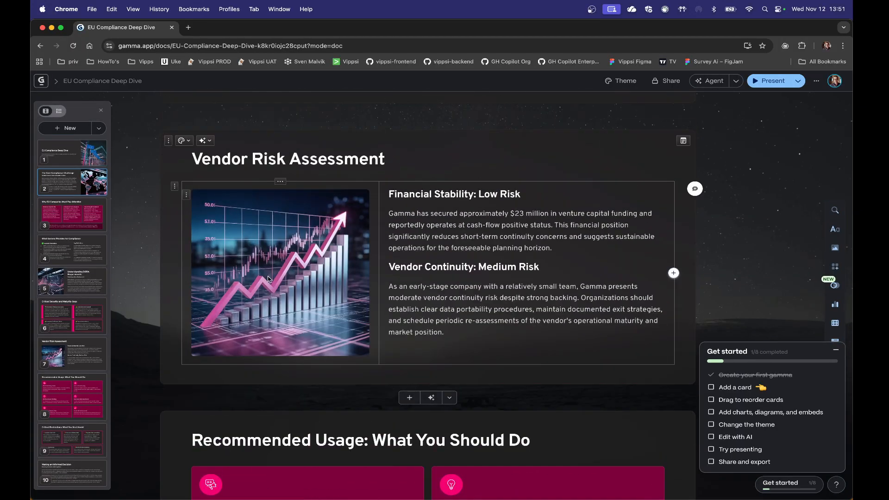
click(269, 277)
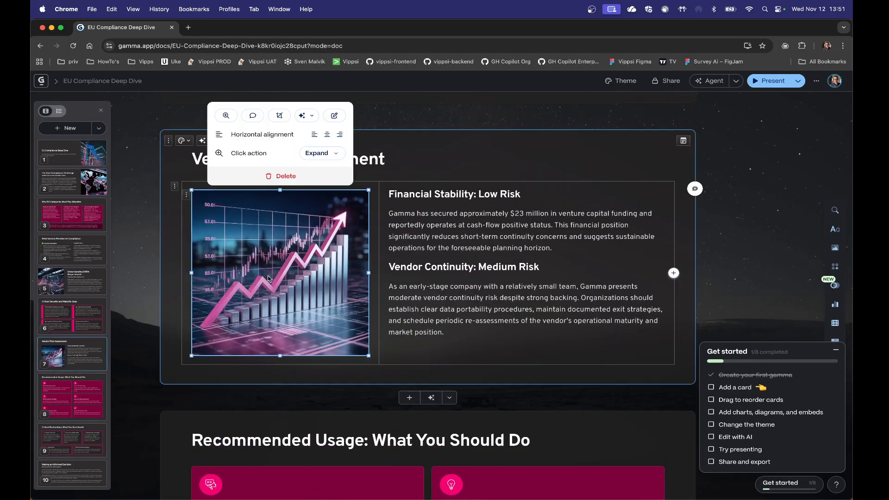
click(469, 233)
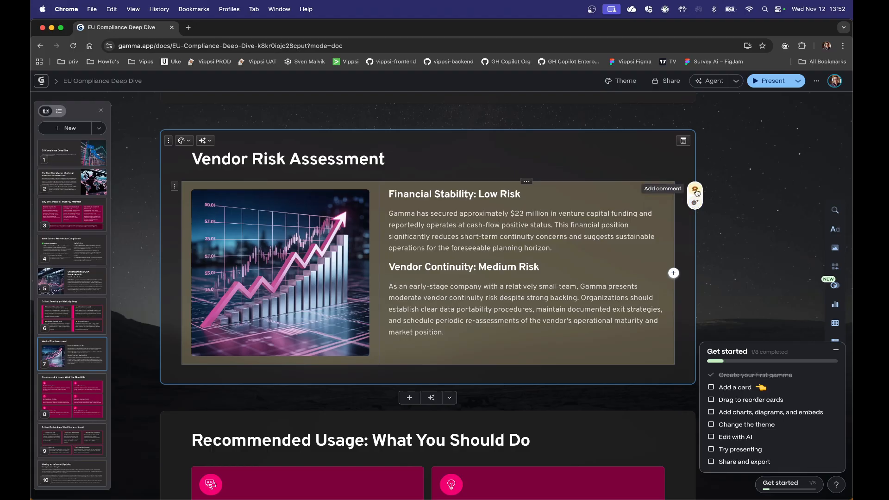
Step: Post the comment "It's too much text" on the first paragraph of The Core Compliance Challenge card
scroll(547, 261, up, 15)
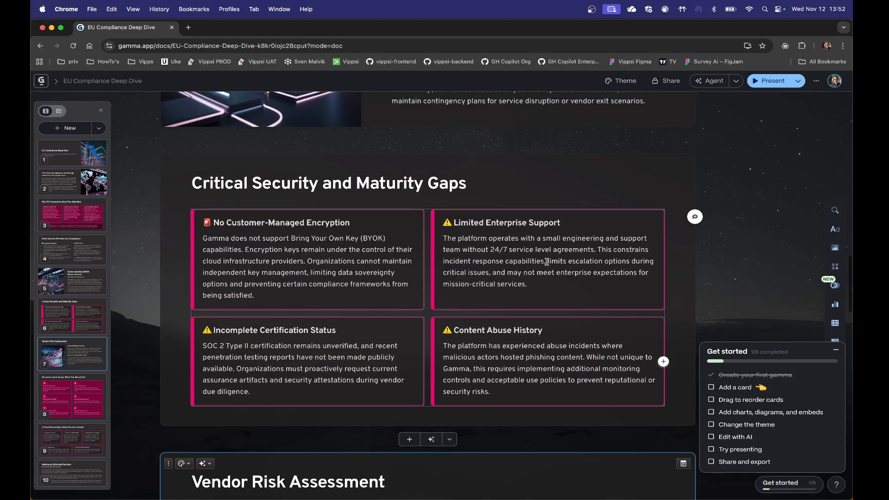
scroll(546, 262, up, 12)
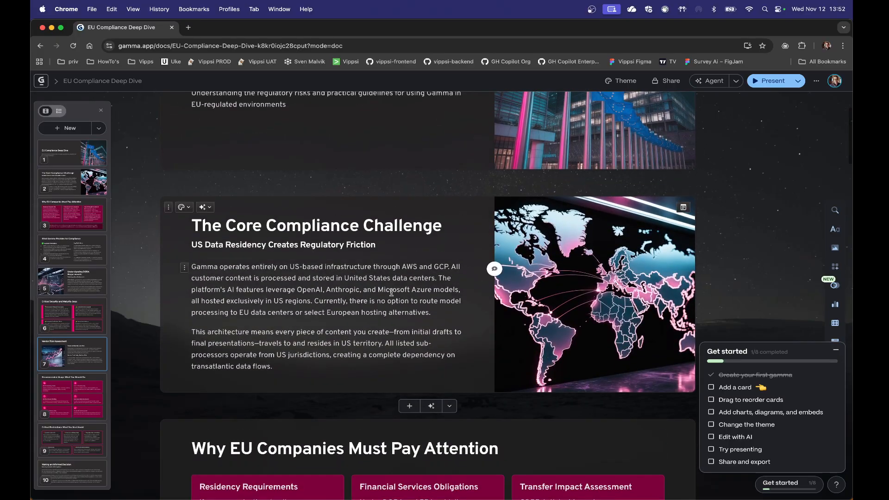
click(494, 269)
text(It's too much text)
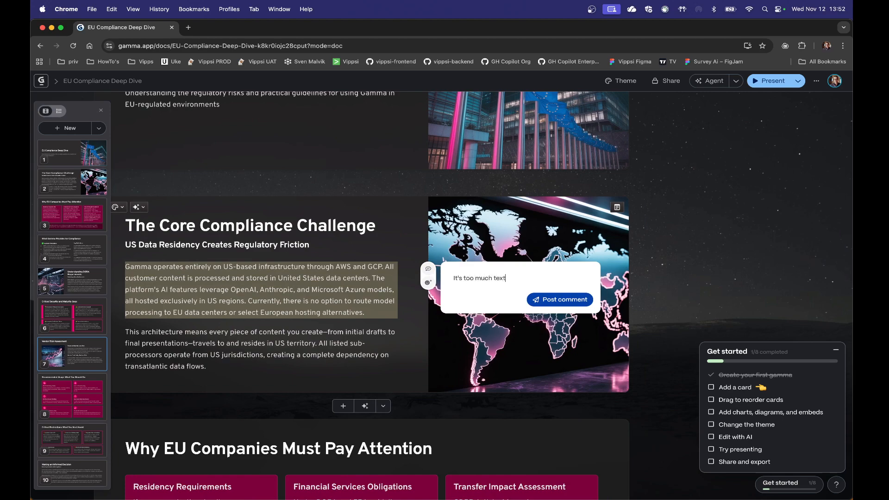
click(560, 299)
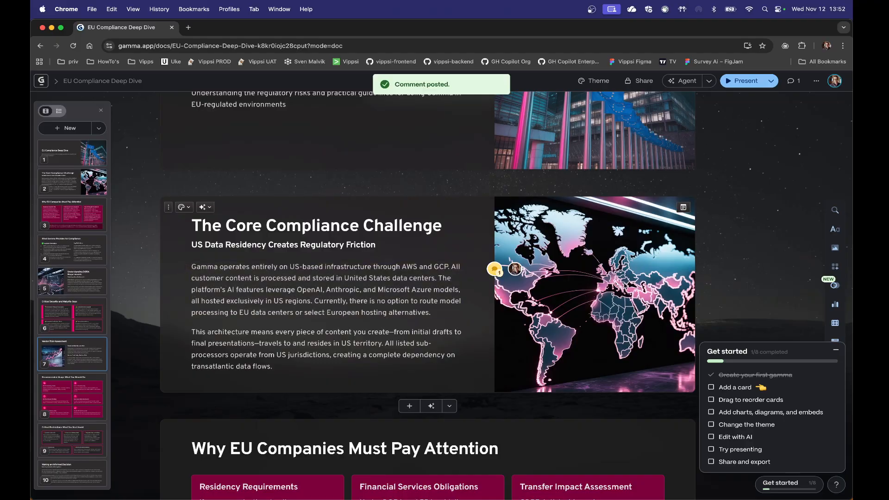
Step: Apply the imported orange custom theme to the presentation and collapse the Get started checklist
scroll(551, 327, down, 2)
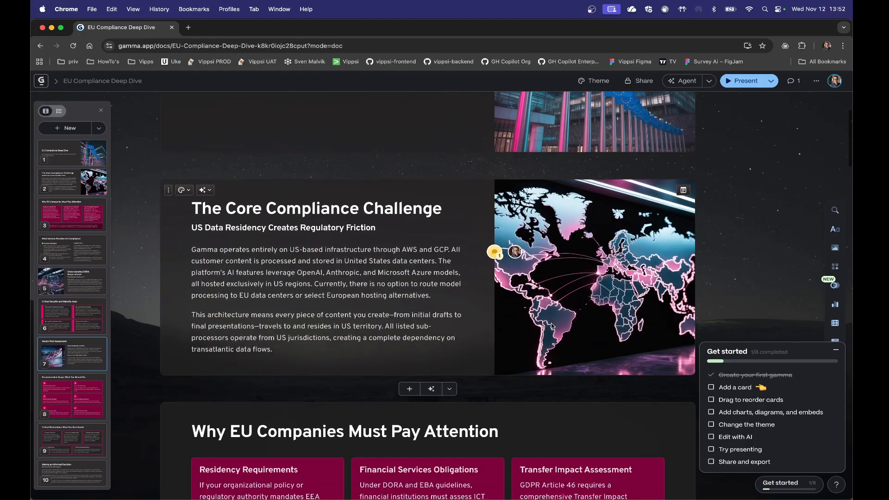
scroll(551, 327, down, 6)
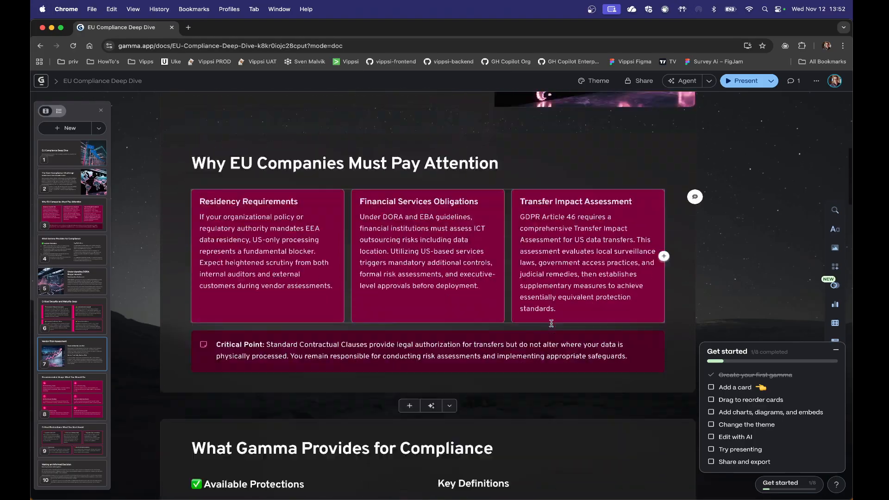
scroll(551, 323, down, 20)
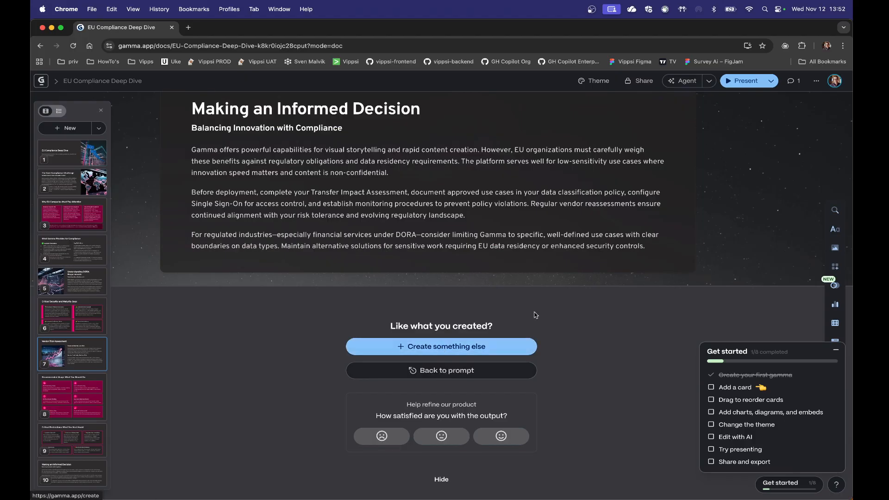
scroll(609, 248, up, 20)
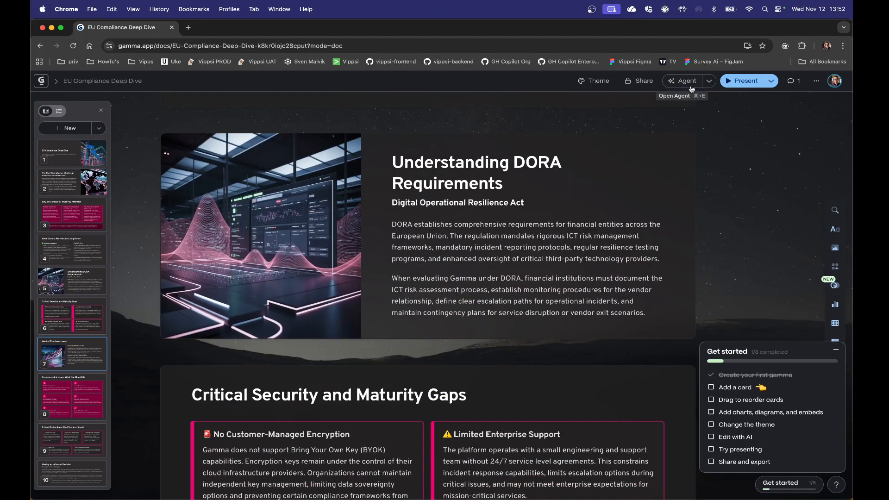
click(594, 81)
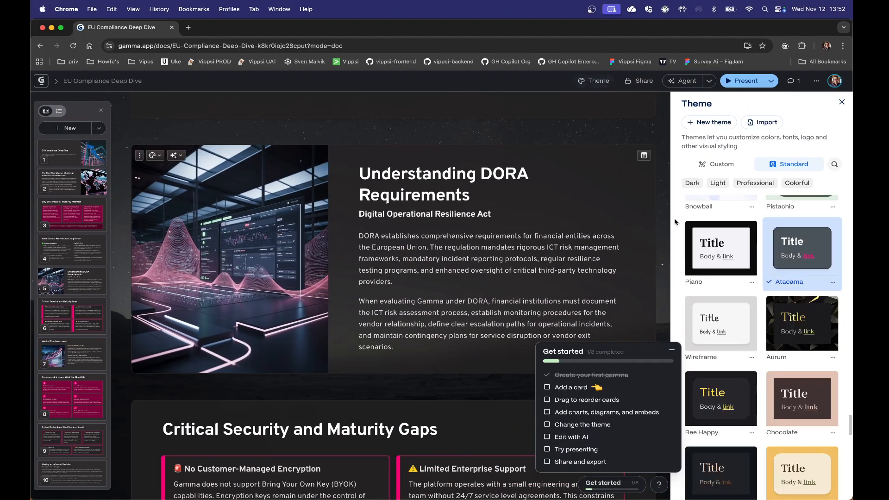
click(715, 166)
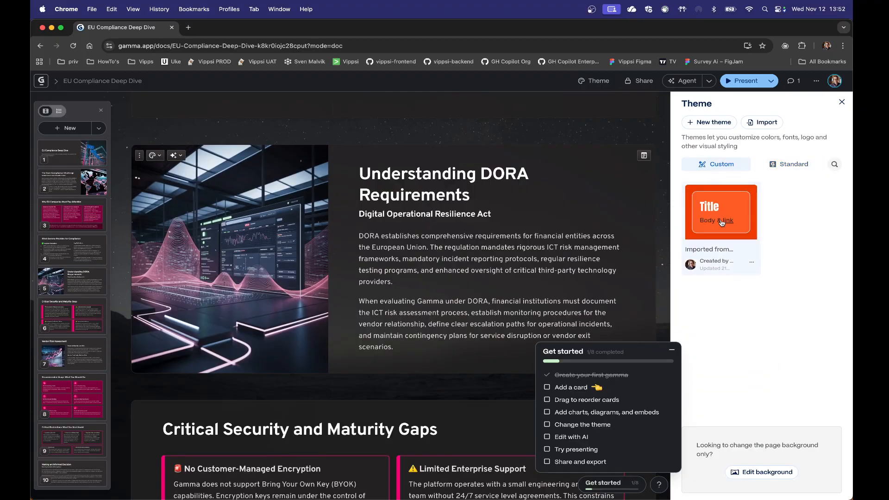
click(722, 222)
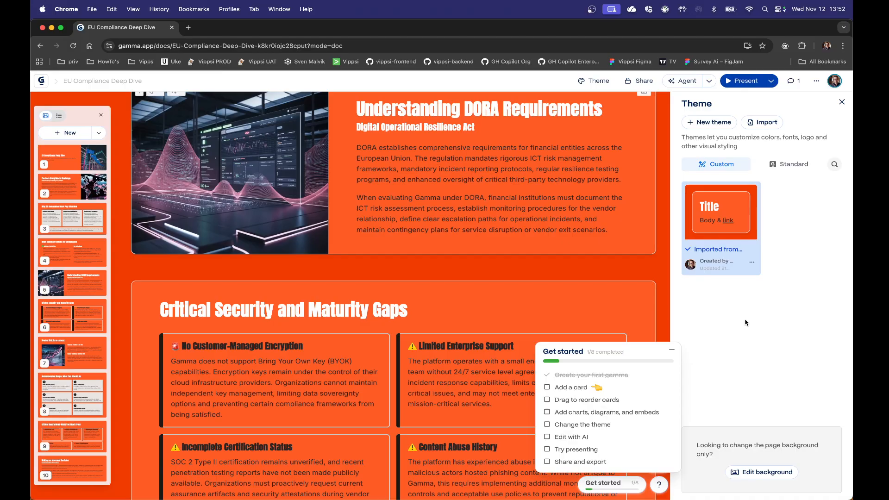
click(672, 350)
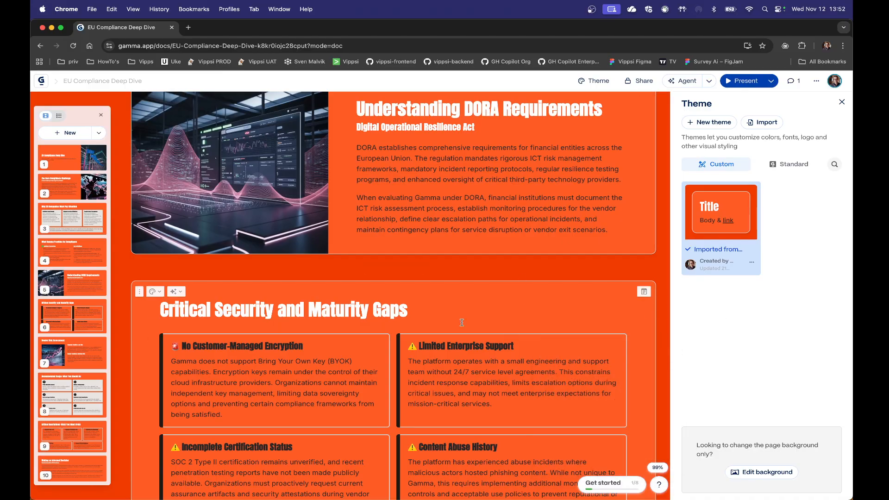
Step: Check how the cards look with the imported theme, down to the final card and back up
scroll(462, 319, down, 7)
scroll(462, 323, down, 15)
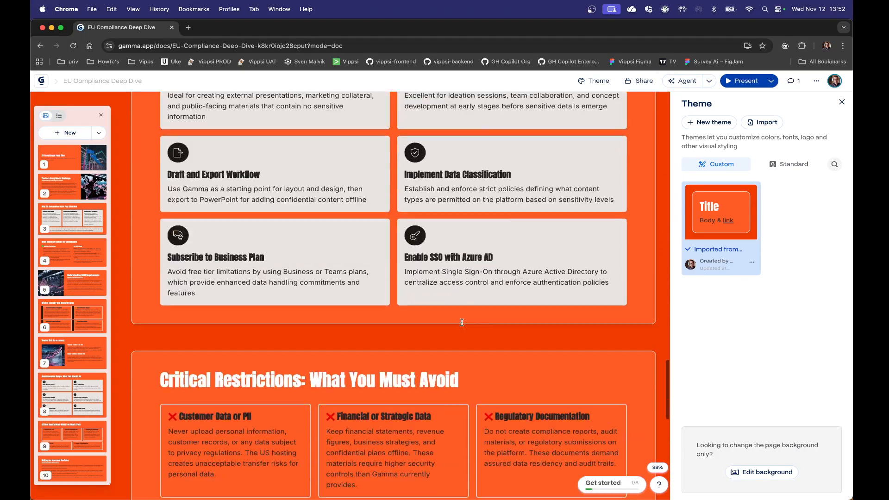
scroll(462, 323, down, 10)
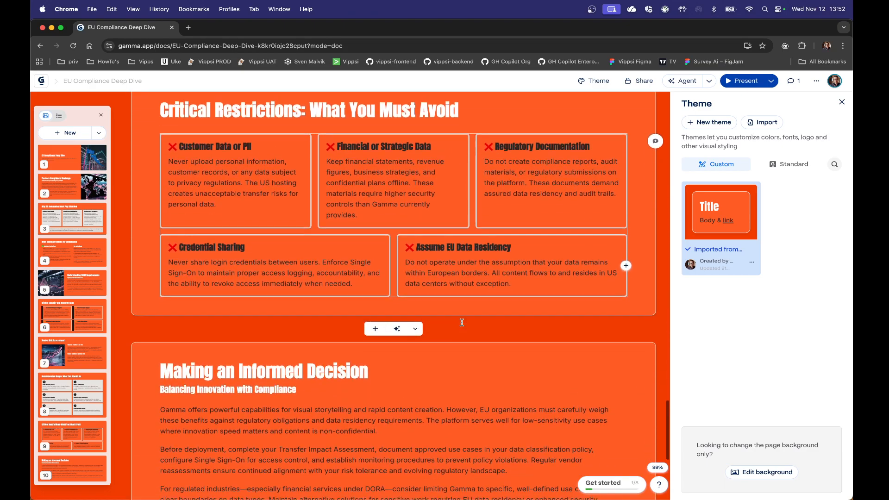
scroll(462, 322, down, 3)
scroll(462, 322, up, 20)
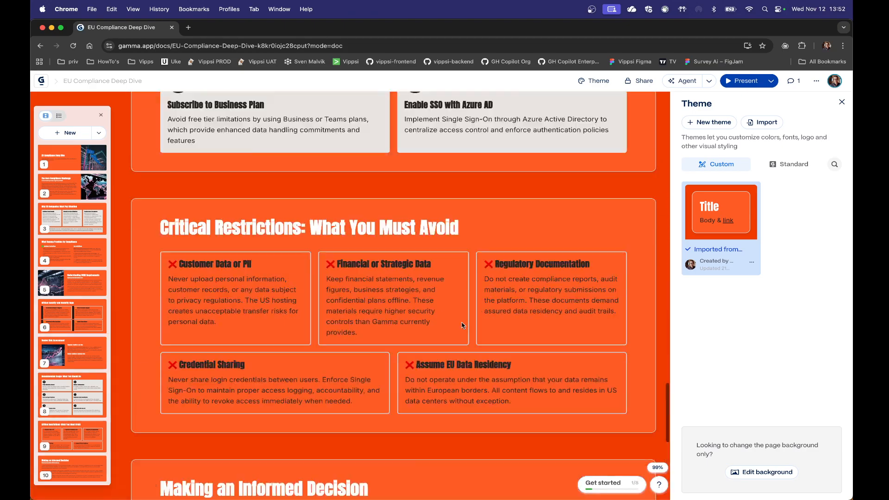
scroll(462, 322, up, 20)
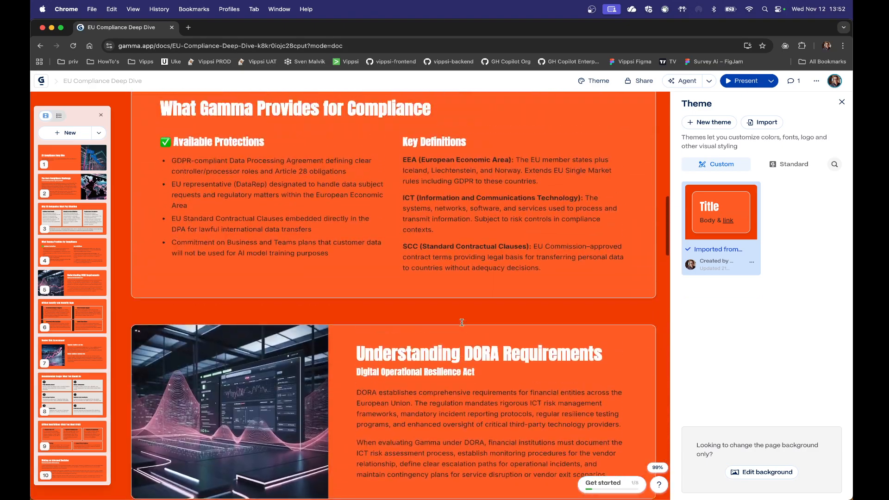
Step: Review the presentation's collaboration, link sharing and embed options, and close the sharing dialog
click(645, 82)
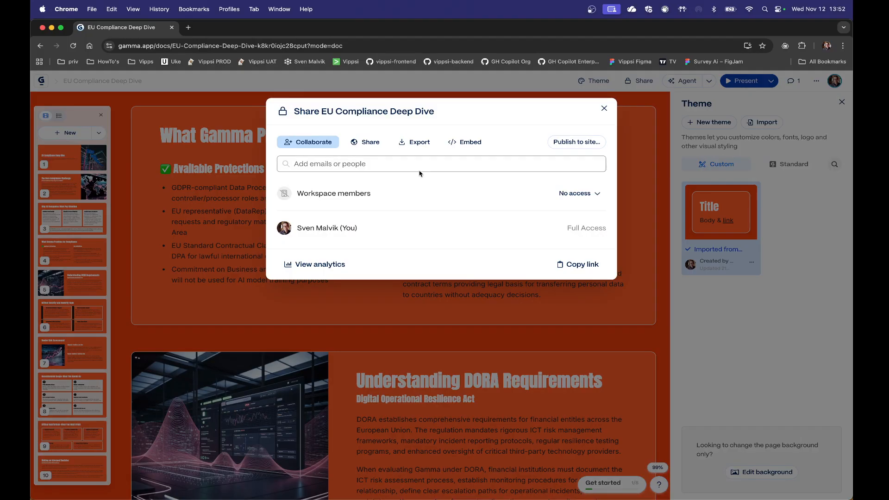
click(313, 163)
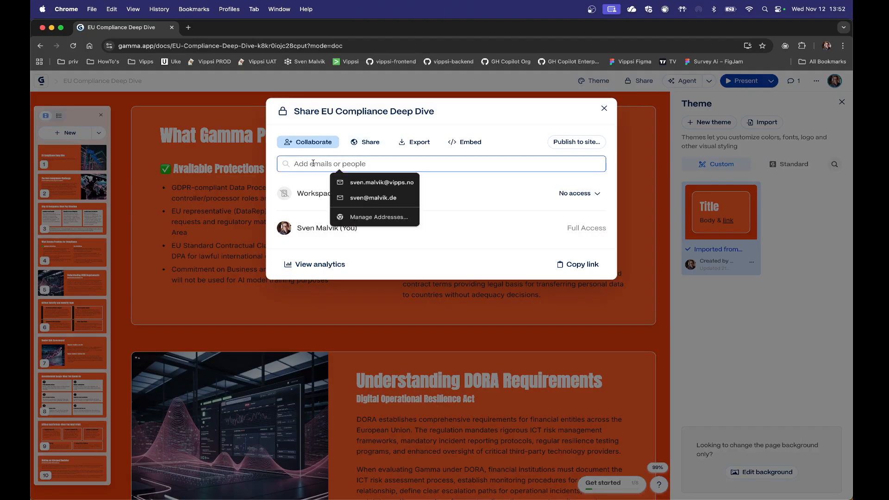
click(369, 143)
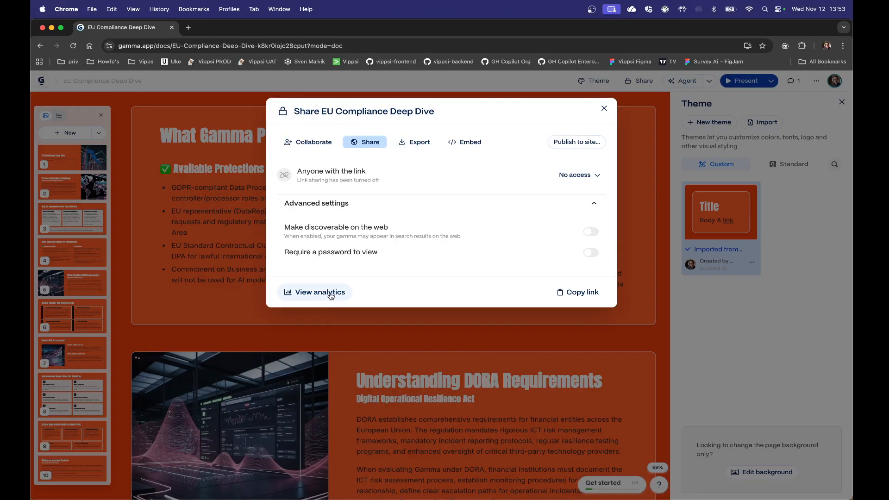
click(465, 142)
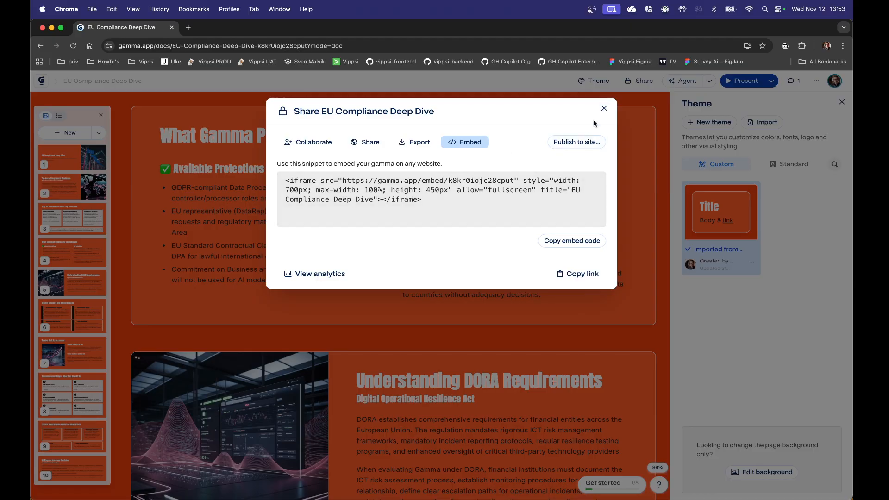
click(604, 108)
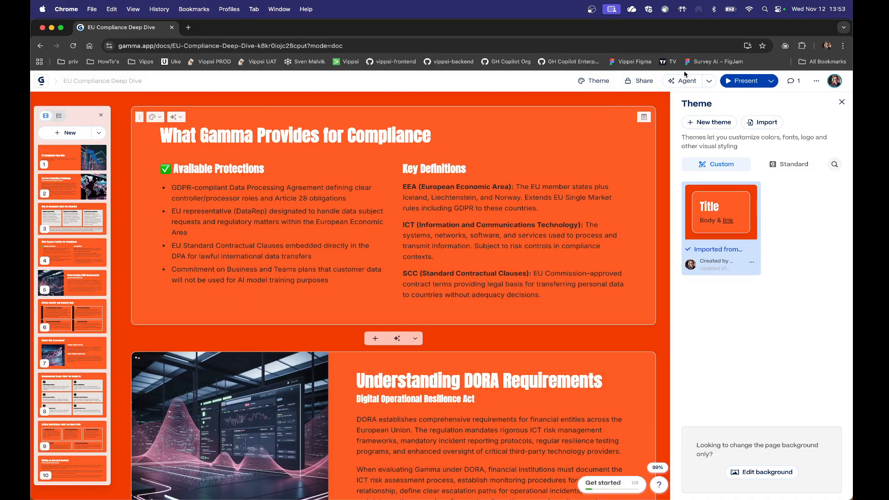
Step: Ask the Agent to "Make shorter paragraphs" on all cards and dismiss the Gamma Agent introduction
click(709, 81)
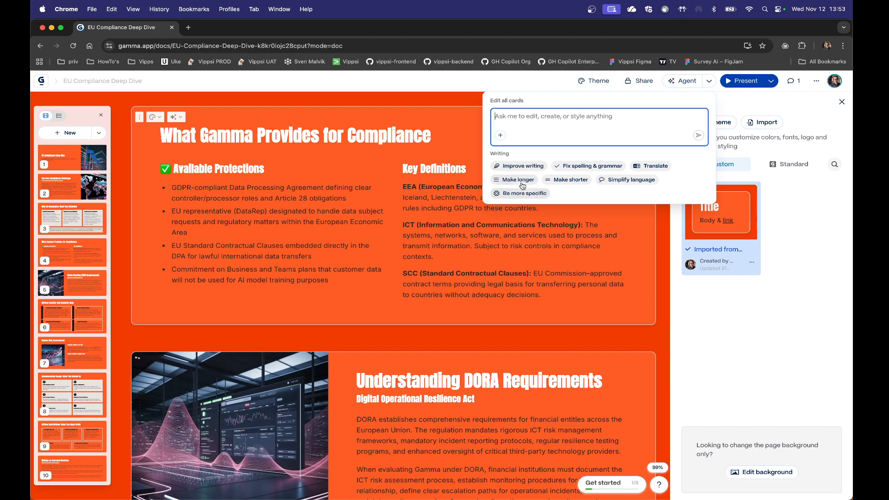
click(545, 127)
text(Make )
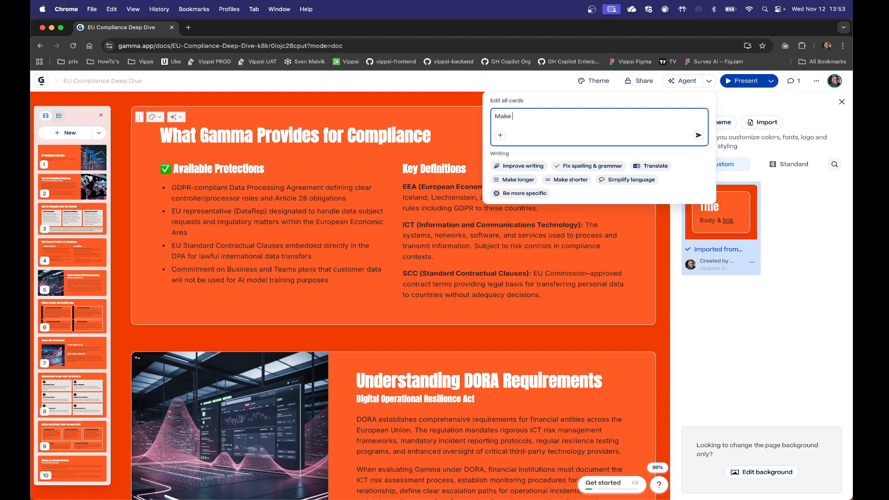
text(shorter paragraphs)
key(Return)
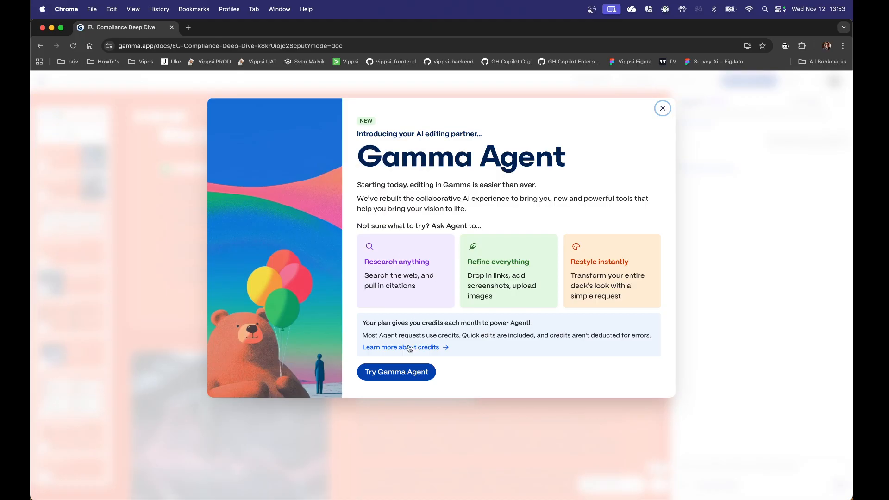
click(662, 108)
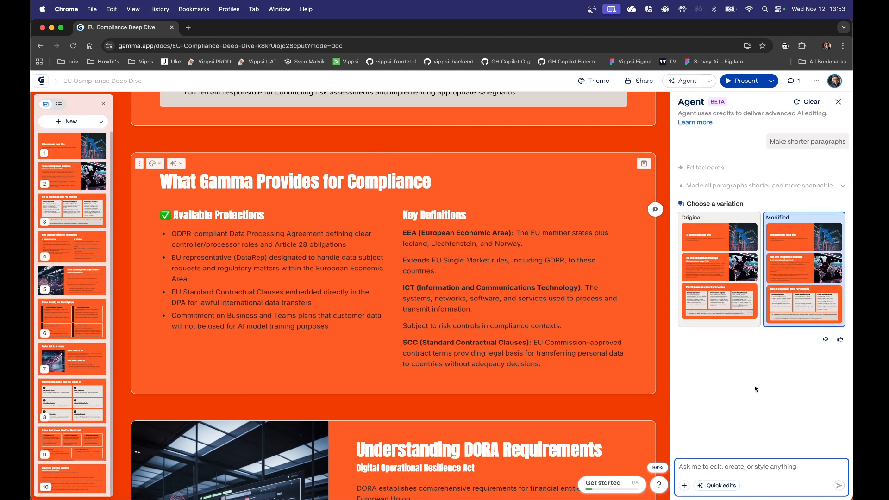
Step: Compare the original and modified variations on The Core Compliance Challenge card, leaving the modified one selected
scroll(378, 310, up, 20)
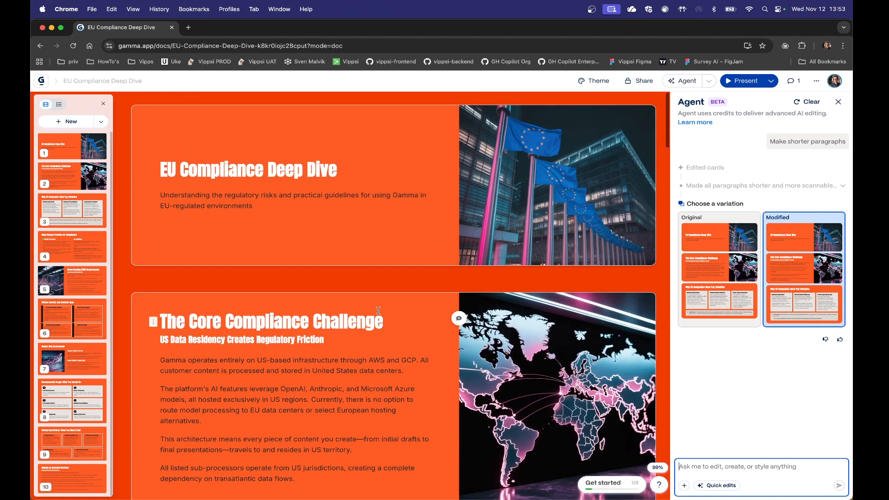
scroll(379, 310, down, 4)
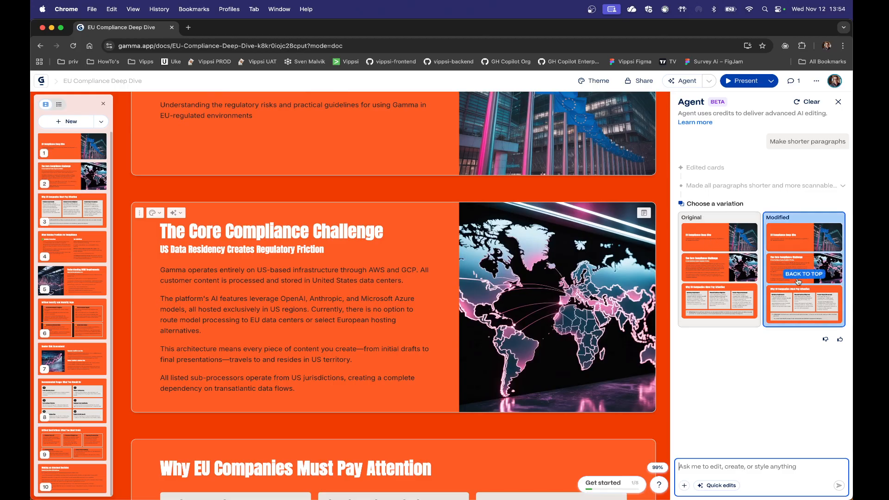
click(704, 282)
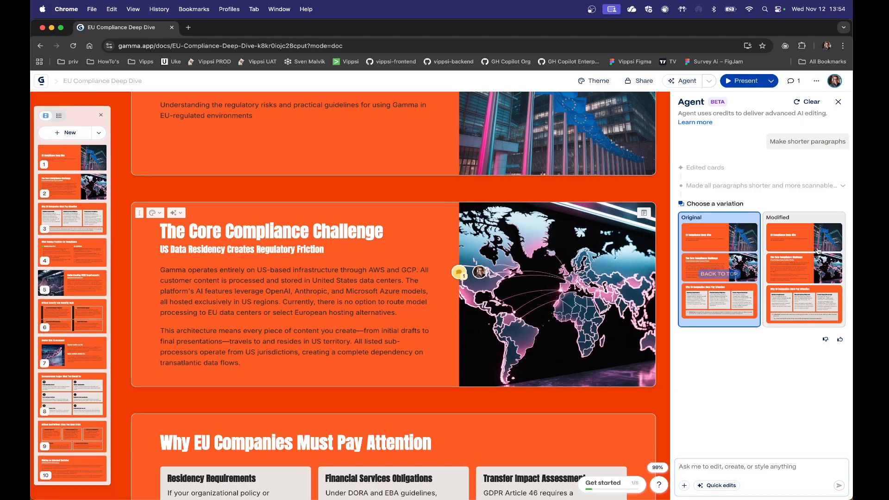
click(828, 275)
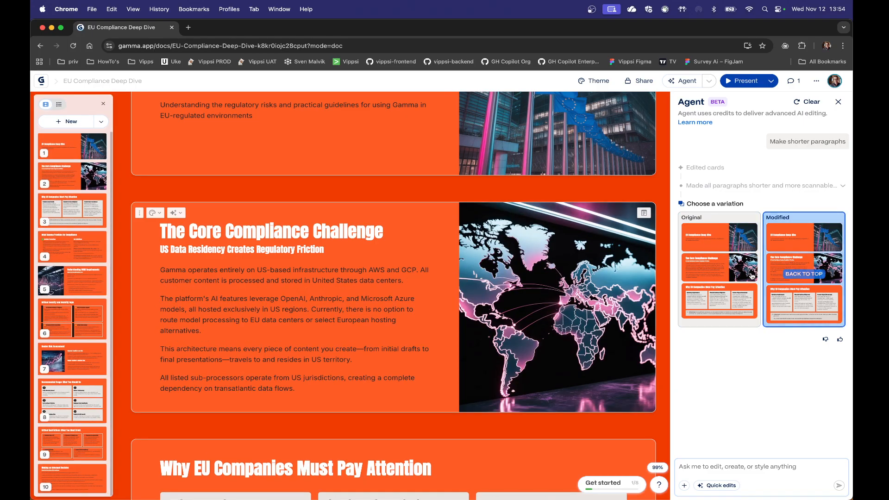
click(752, 277)
click(823, 278)
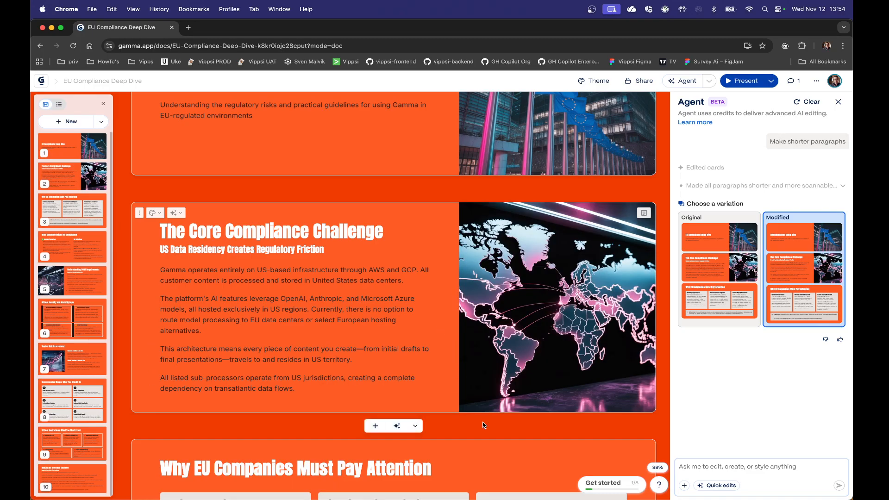
Step: Send the Agent the follow-up request "Sorry, I meant that I want less text in general."
click(698, 467)
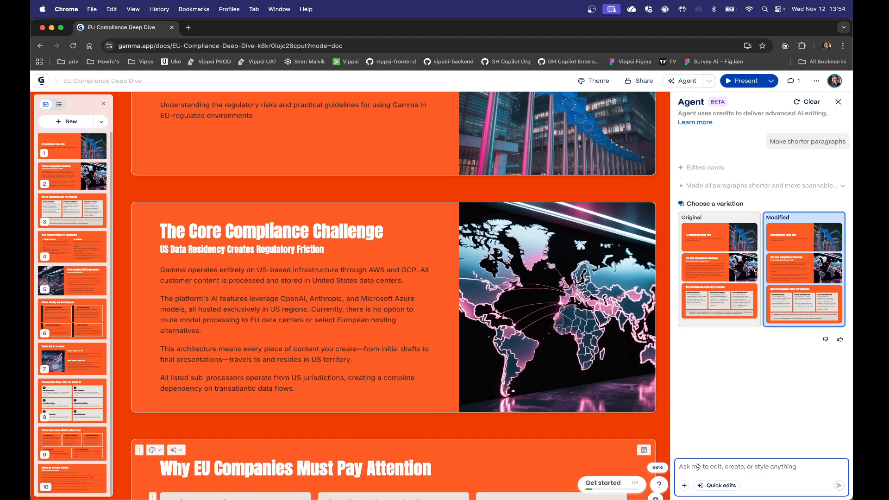
text(Sorry, I meant tha)
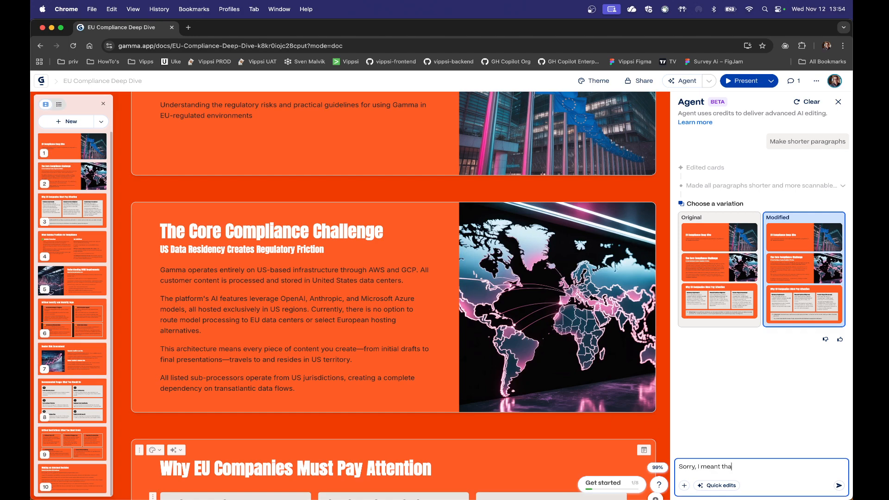
text(t I want less text in general.)
click(839, 486)
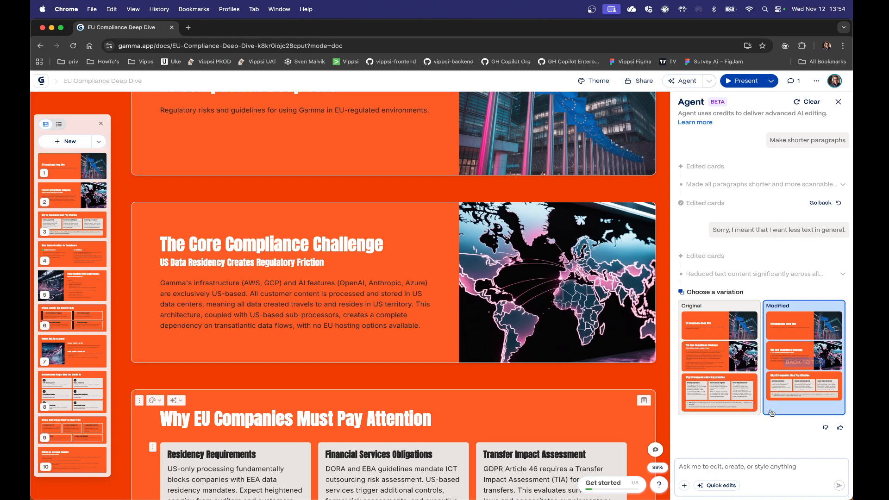
Step: Compare the original and reduced-text variations on The Core Compliance Challenge and Understanding DORA Requirements cards
click(713, 376)
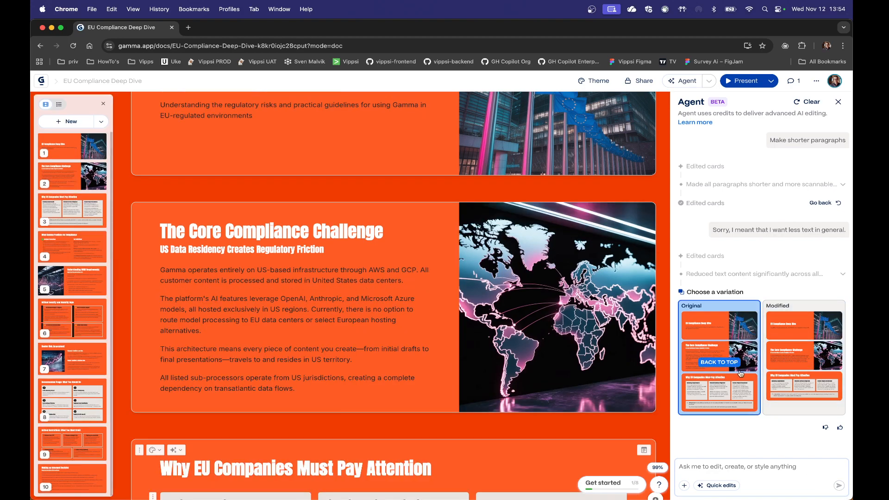
click(806, 366)
scroll(394, 320, down, 5)
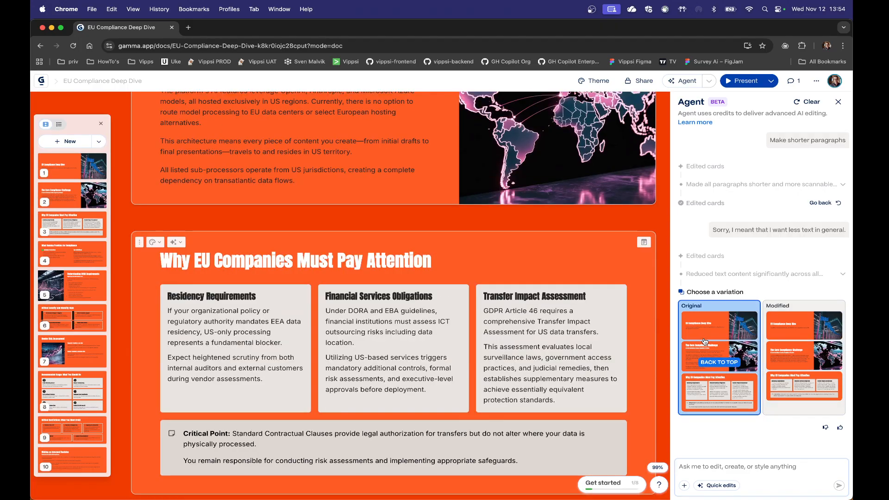
scroll(413, 356, down, 5)
scroll(414, 356, down, 7)
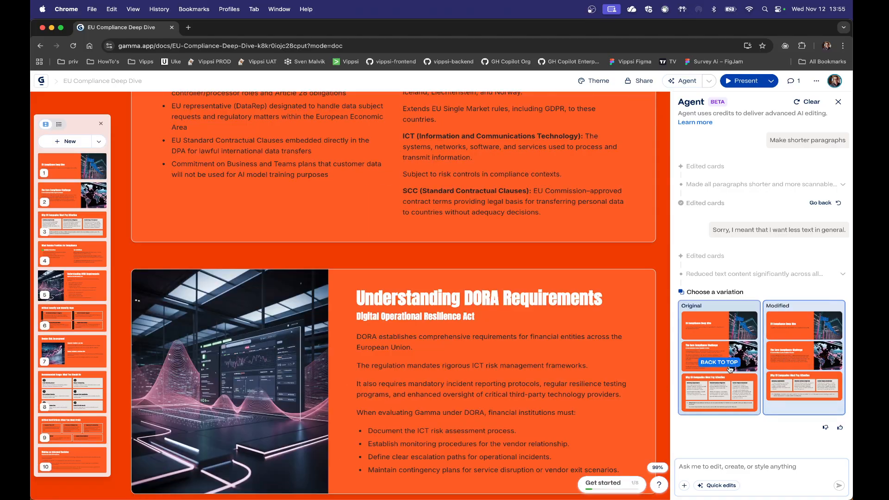
click(719, 356)
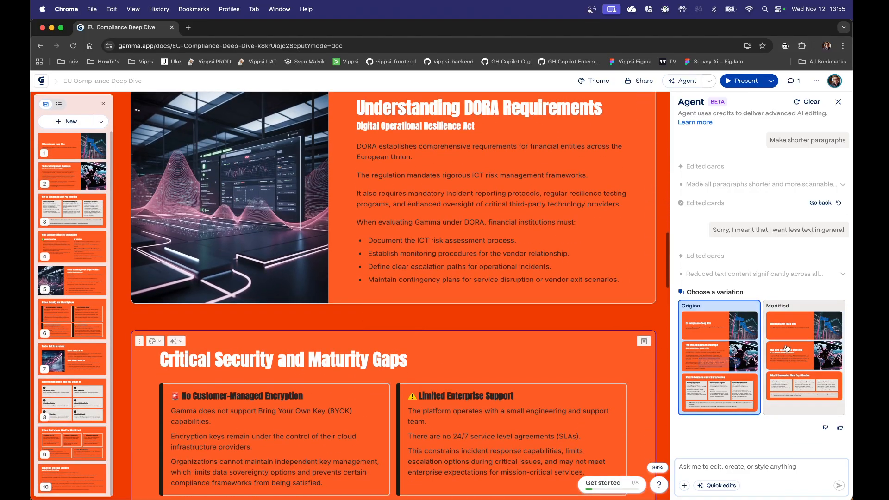
click(808, 359)
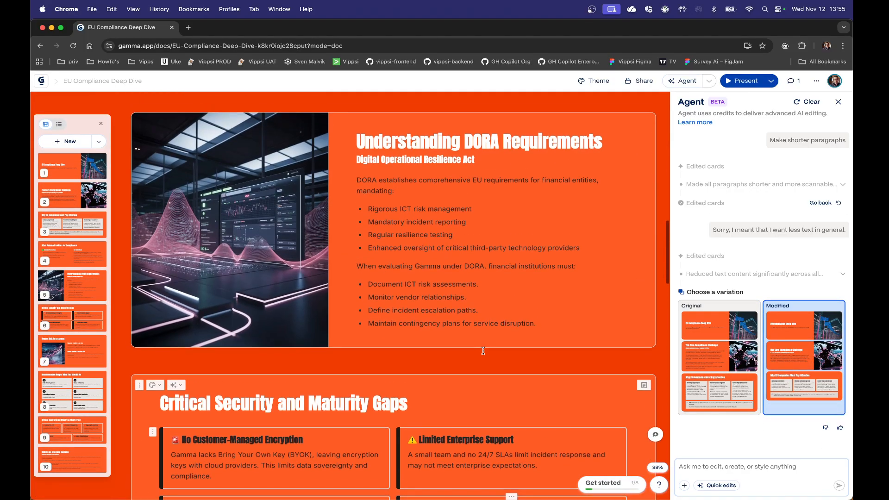
Step: Review the reduced-text cards down to Making an Informed Decision, compare both variations there, and switch back to the original
scroll(483, 350, down, 14)
scroll(483, 351, down, 4)
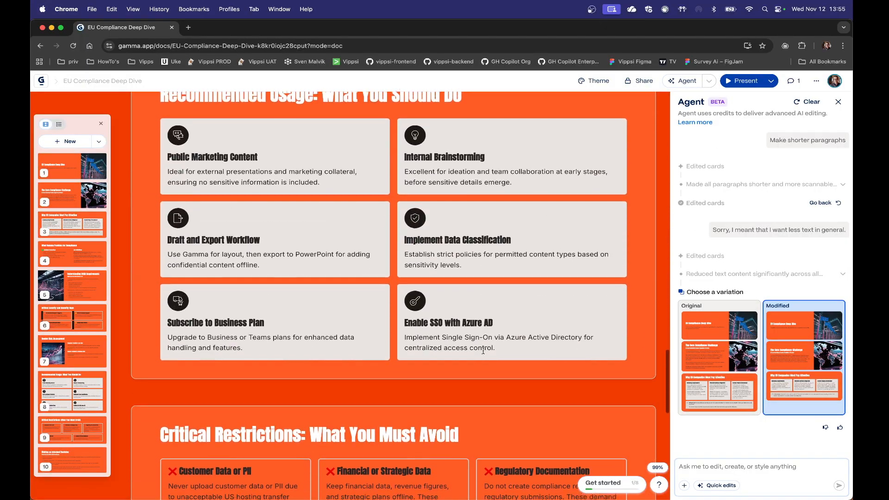
scroll(483, 351, down, 7)
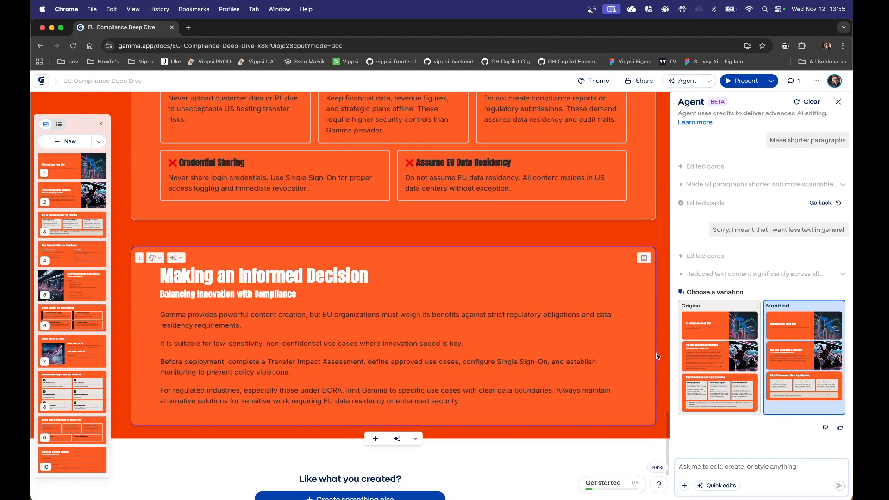
click(703, 371)
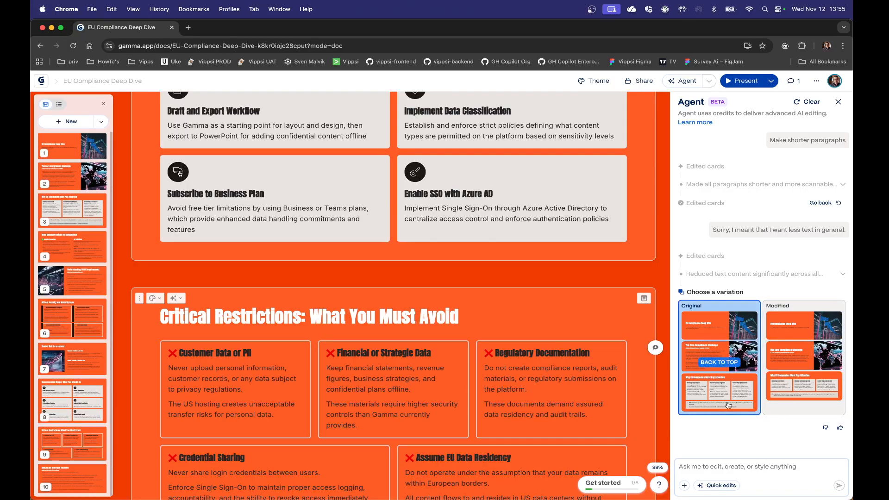
click(789, 385)
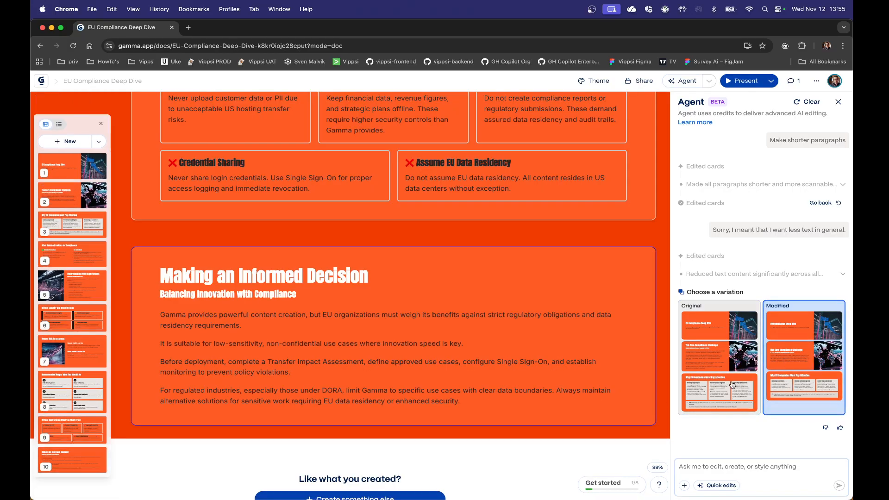
scroll(366, 371, down, 3)
scroll(329, 371, up, 4)
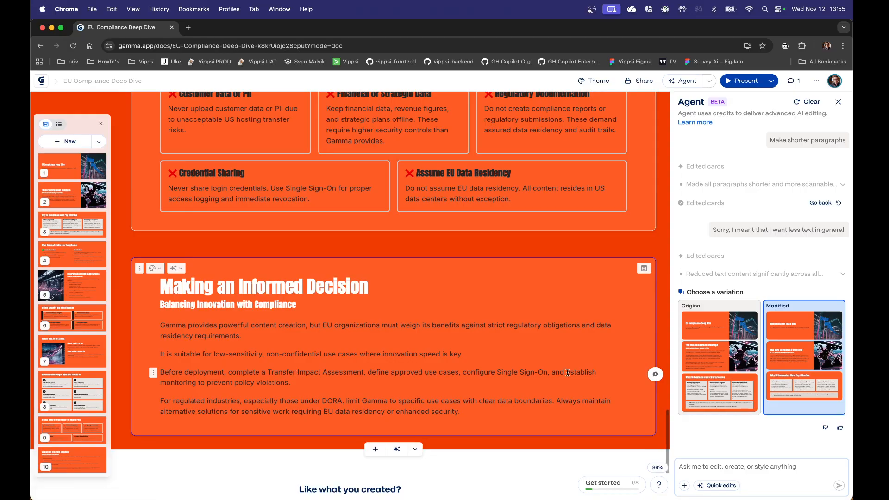
click(693, 361)
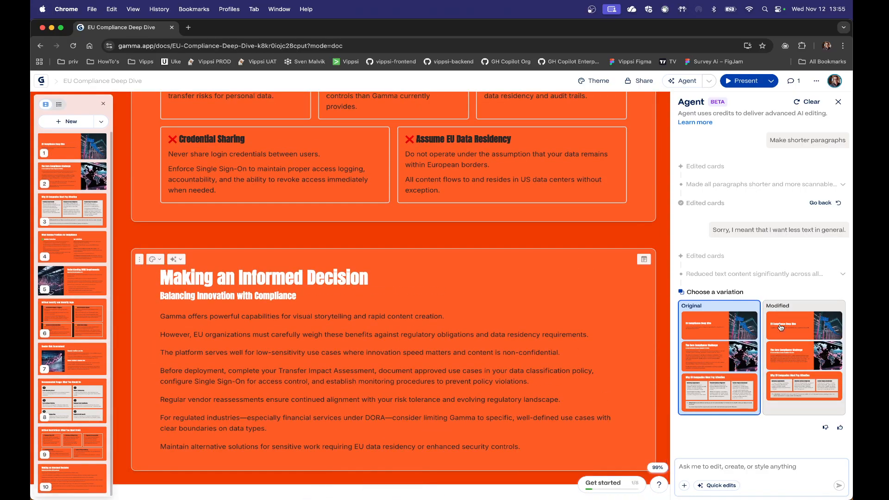
Step: Run the Agent's quick edit "Spot weak arguments and suggest solutions" and read the options it proposes
click(721, 485)
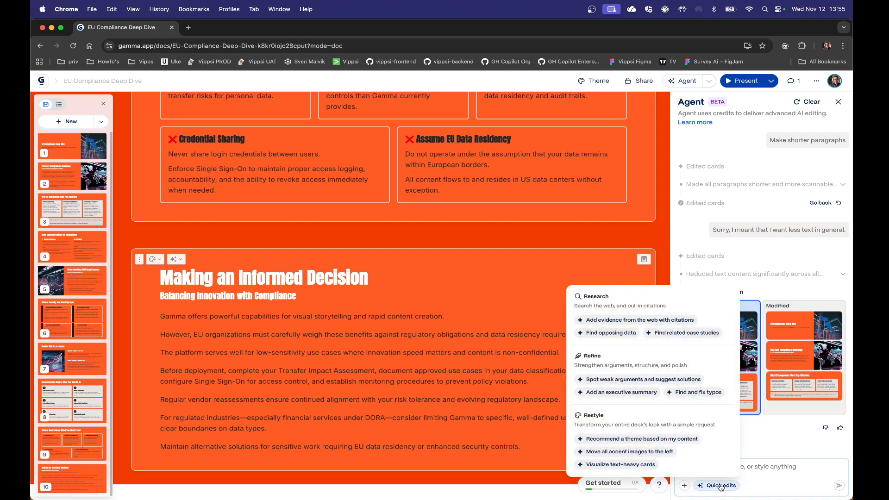
click(657, 384)
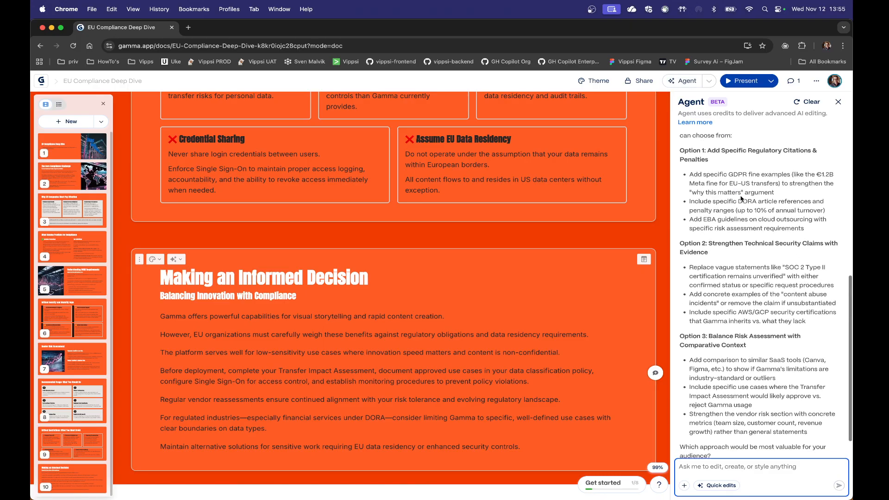
scroll(740, 196, up, 3)
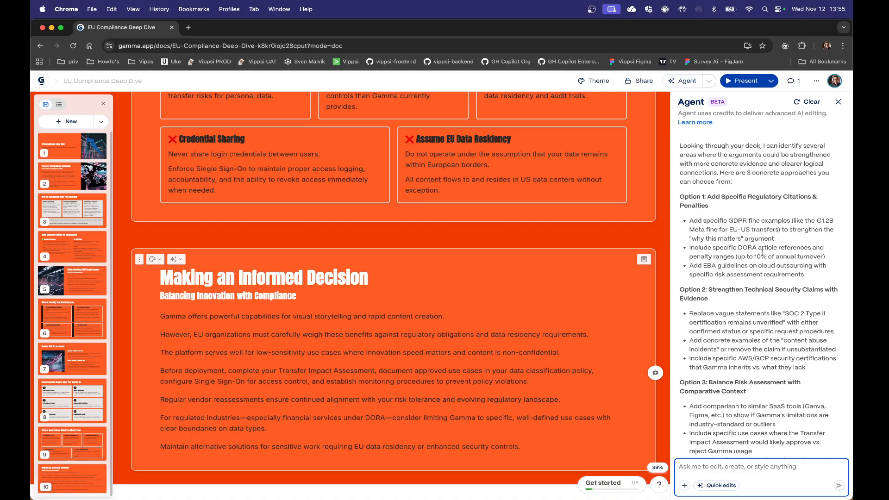
scroll(762, 252, down, 3)
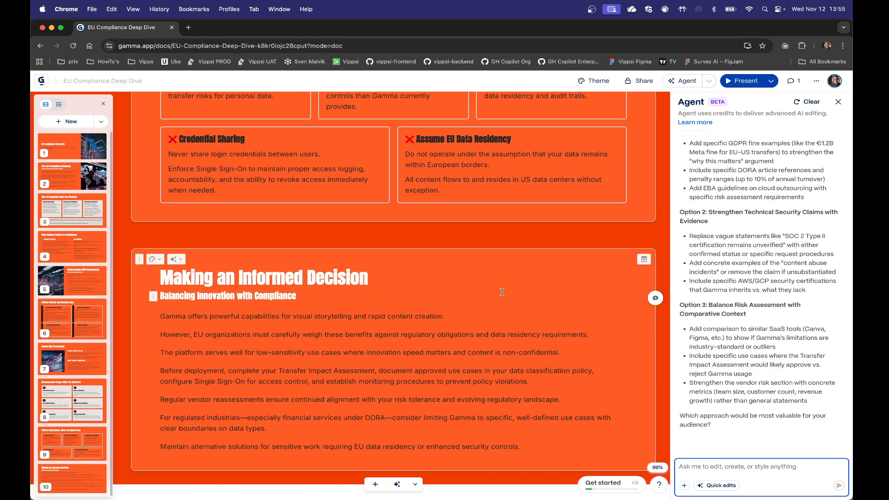
Step: Look back over the cards up to the EU Compliance Deep Dive title card and close the Agent
scroll(502, 292, down, 5)
scroll(502, 293, up, 20)
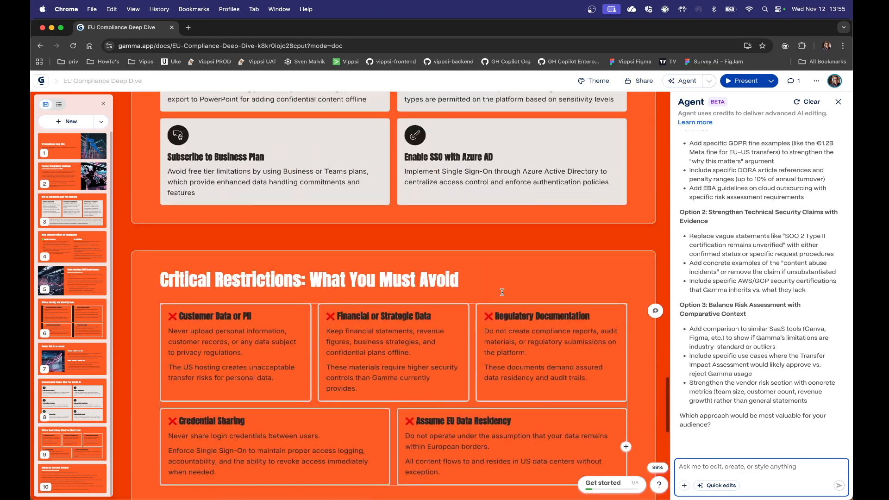
scroll(502, 294, up, 20)
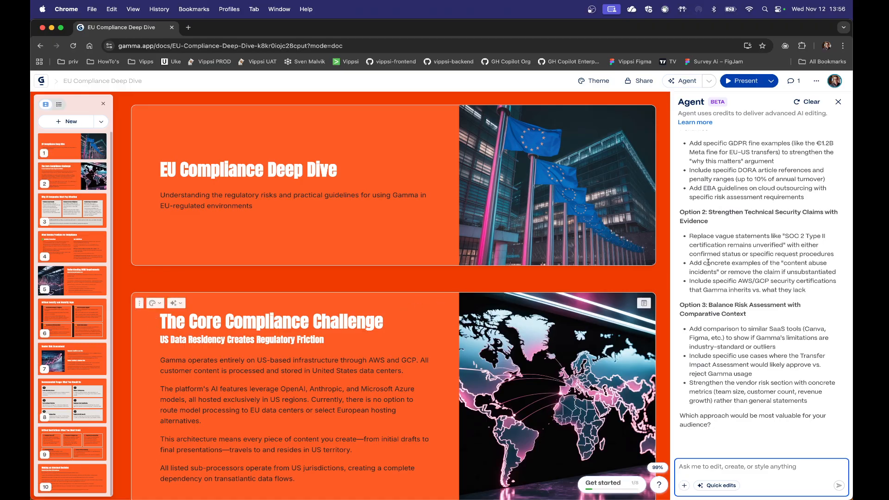
click(838, 101)
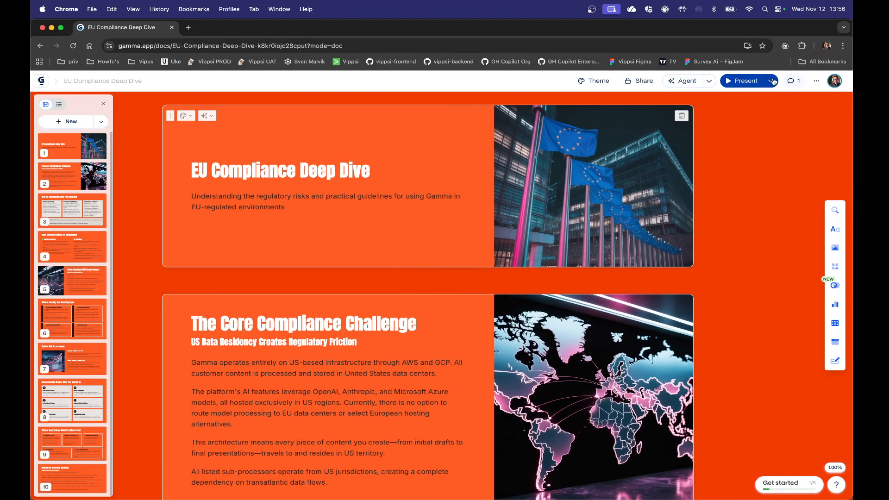
click(710, 81)
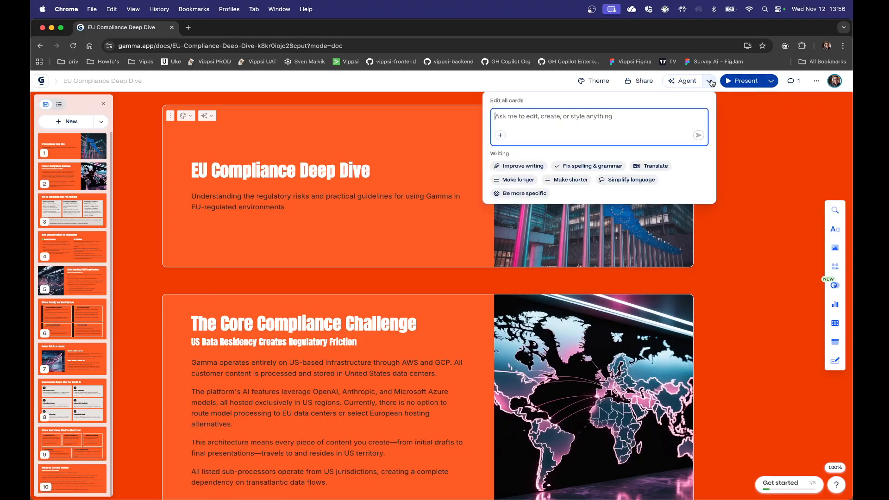
click(711, 82)
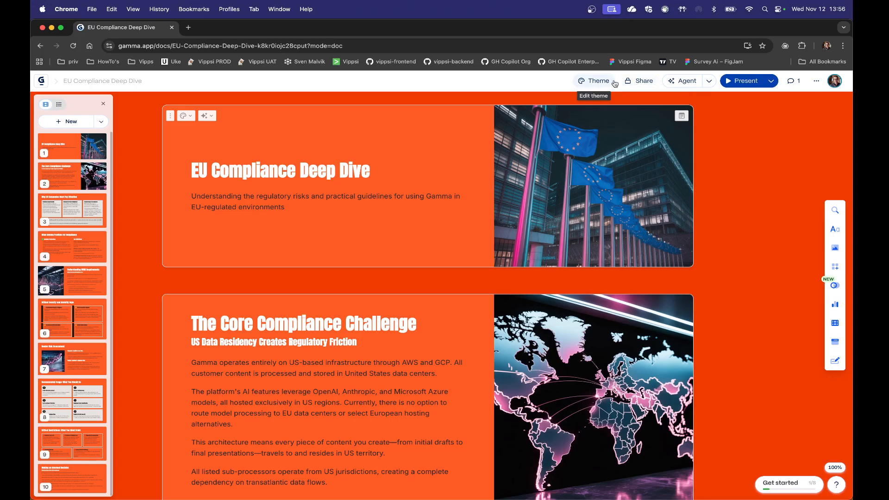
Step: Apply the standard Vortex theme to the presentation and check how the first cards look
click(597, 82)
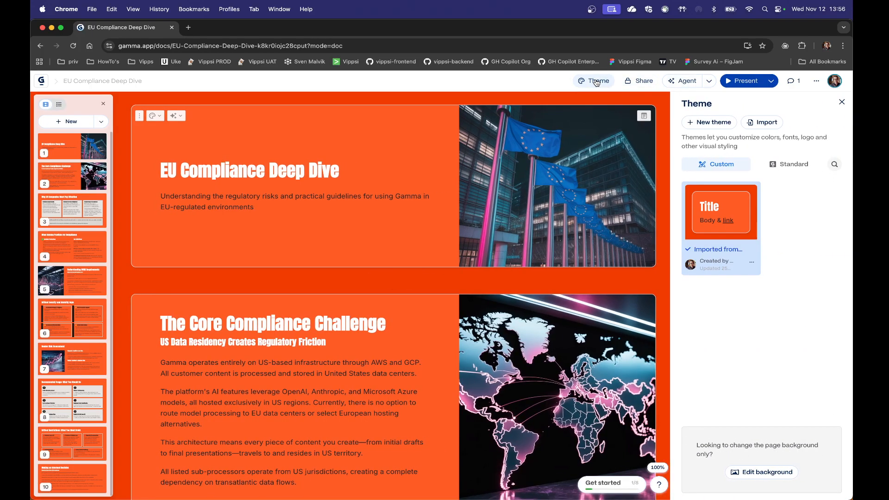
click(797, 167)
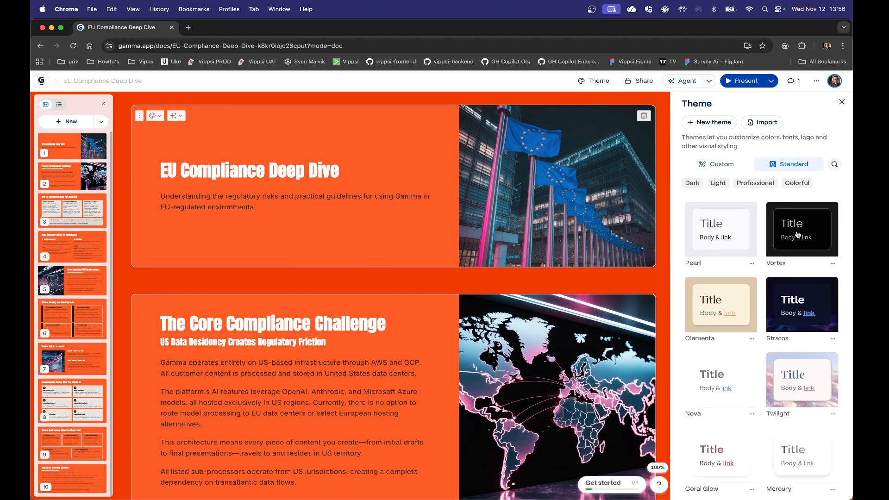
click(802, 245)
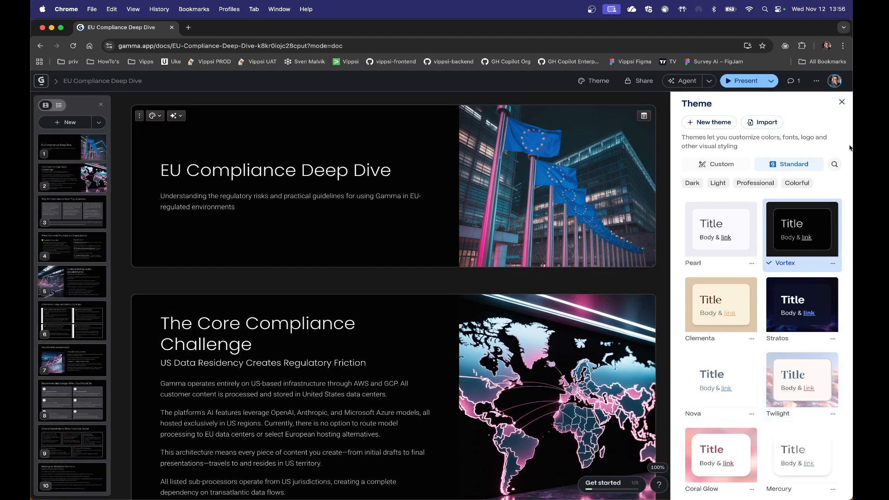
click(841, 102)
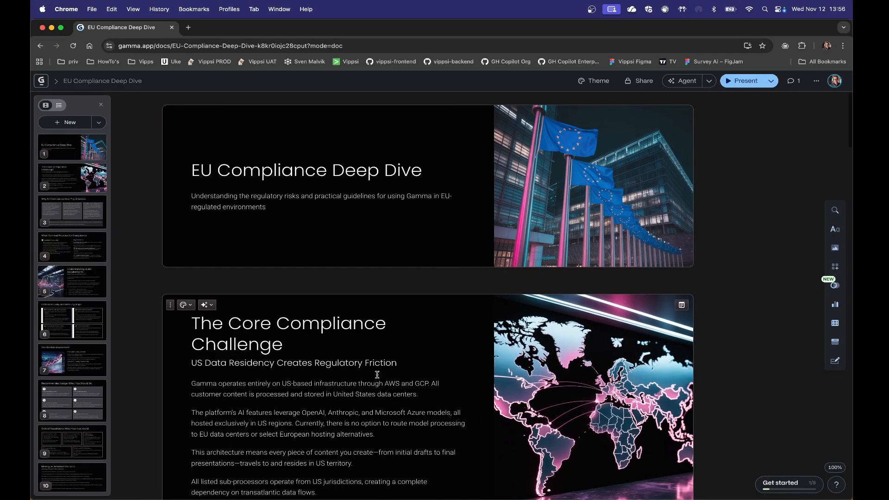
scroll(377, 374, down, 10)
scroll(377, 374, up, 10)
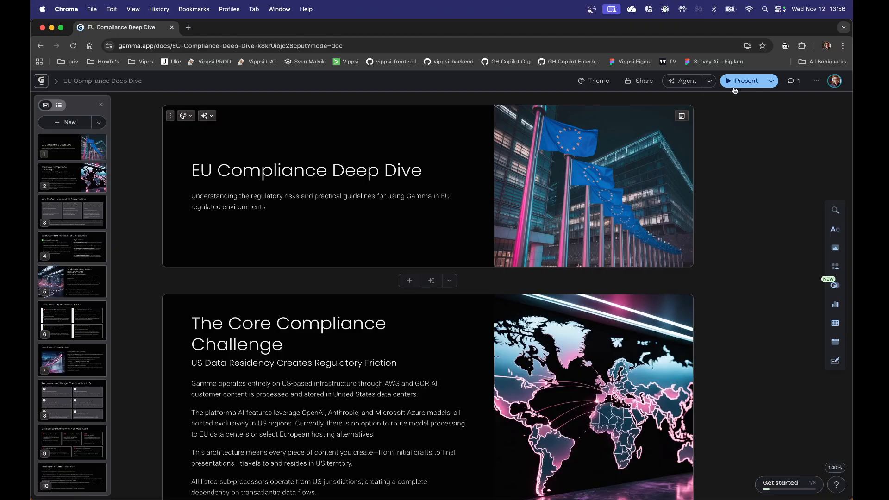
Step: Present the deck from the title card through Understanding DORA Requirements, and exit the presentation
click(743, 81)
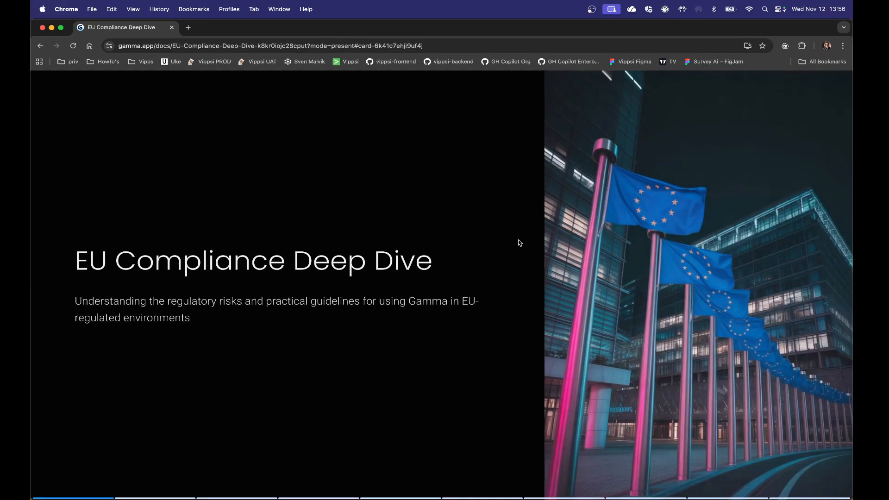
key(Right)
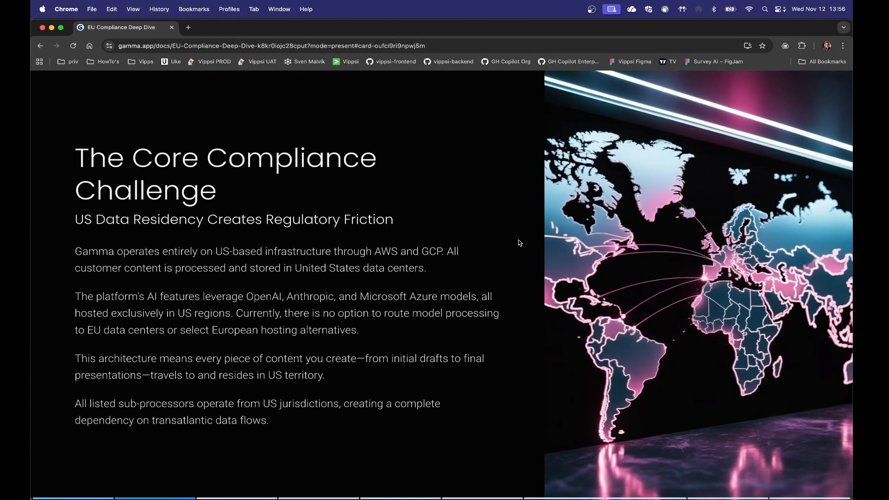
key(Right)
key(Right)
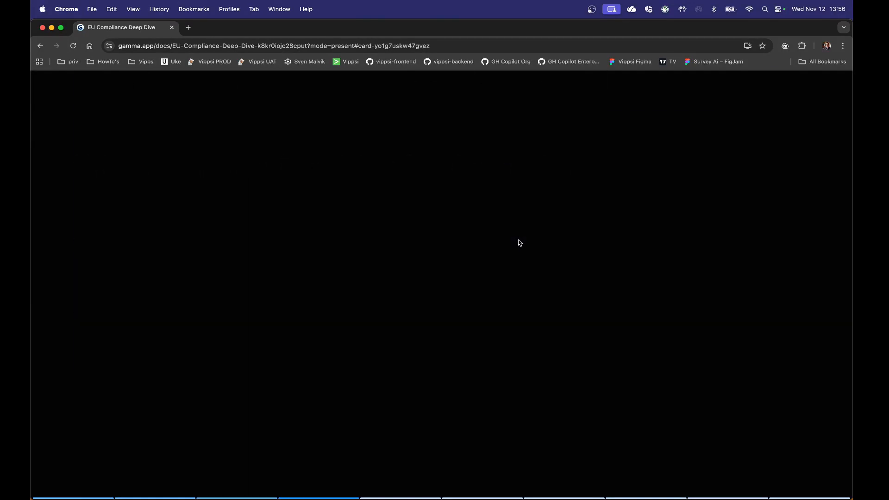
key(Right)
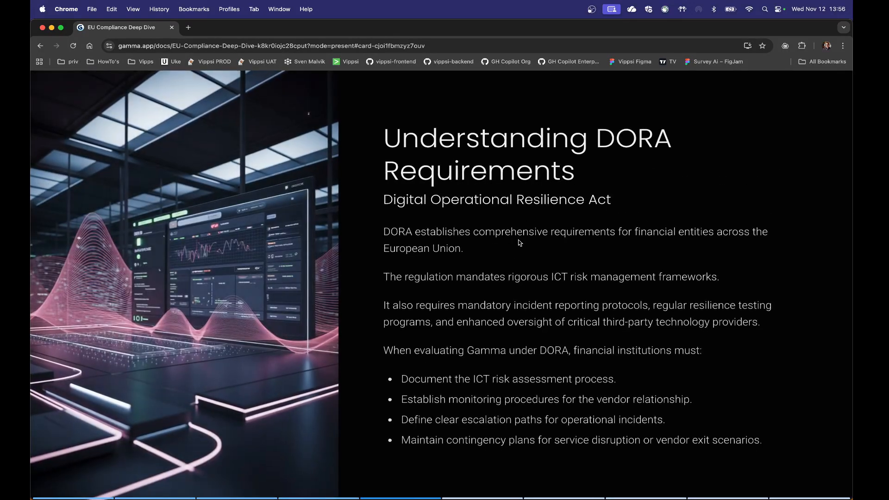
mouse_move(55, 74)
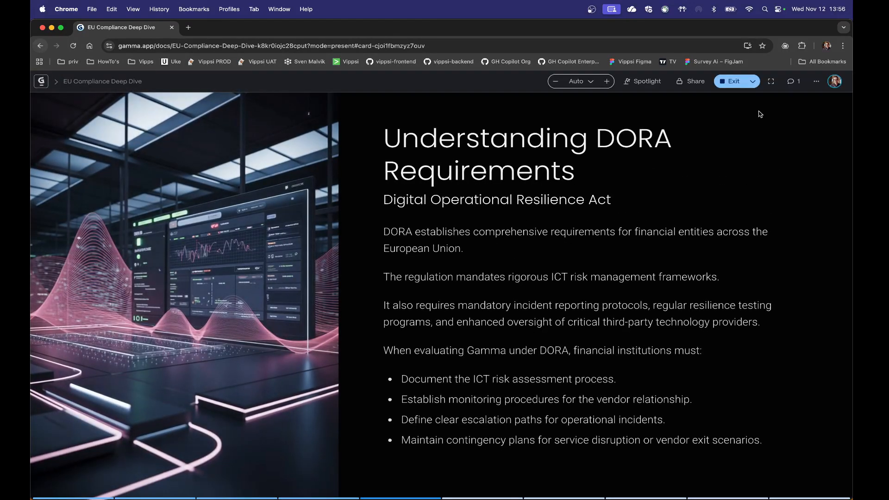
click(730, 81)
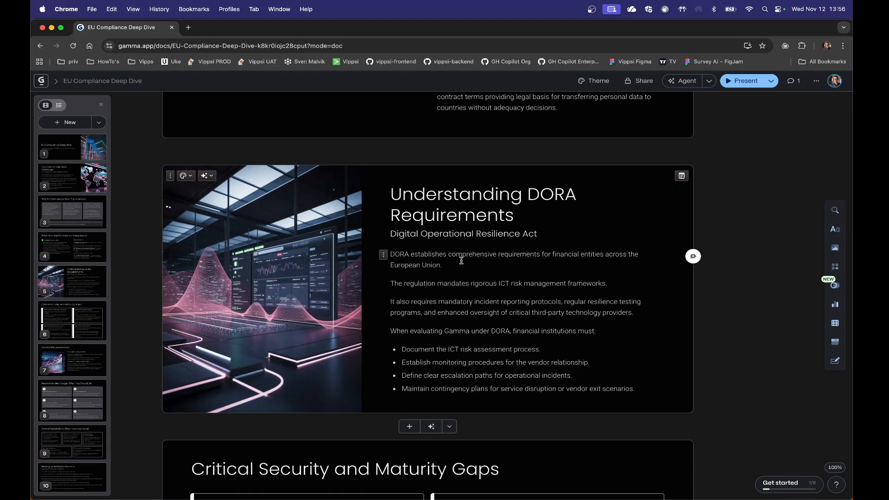
Step: Return to the Gammas overview and look through the workspace's members, billing and defaults settings
click(40, 82)
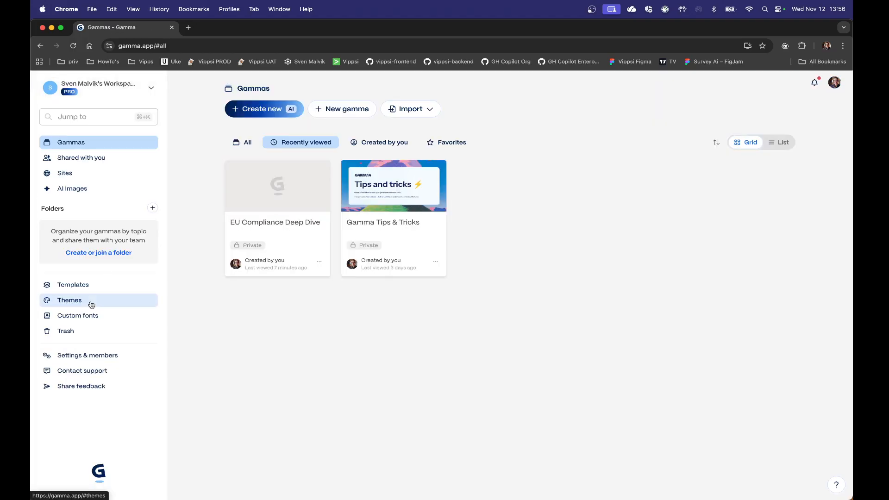
click(272, 198)
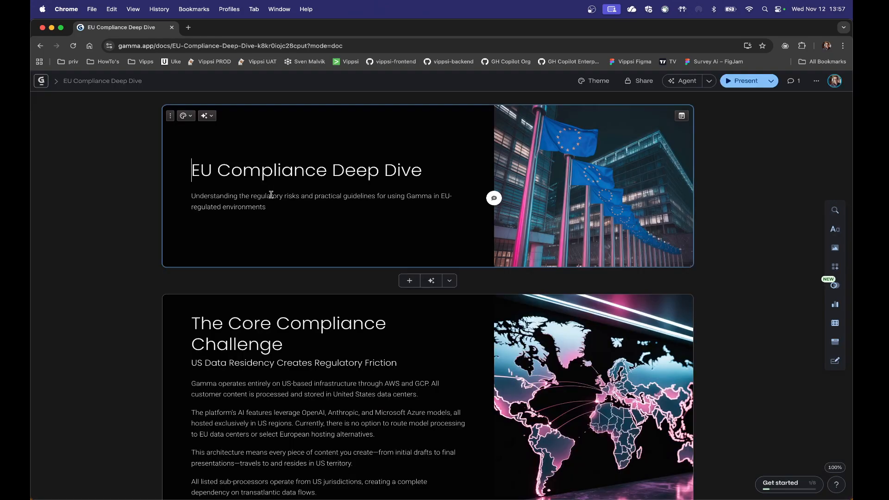
click(41, 81)
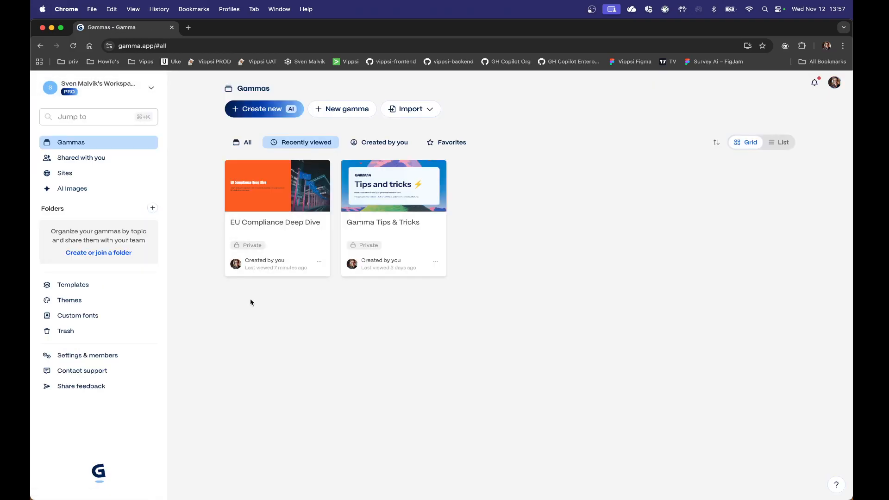
click(85, 355)
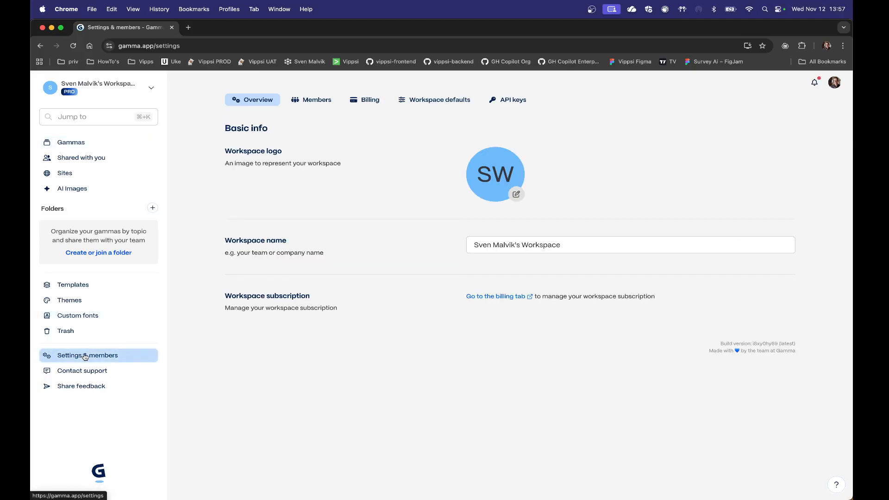
click(305, 105)
click(373, 102)
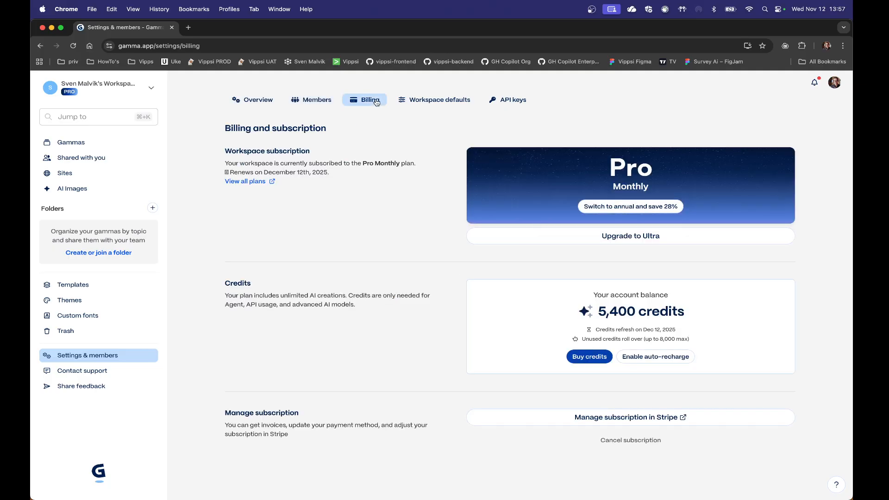
click(428, 103)
click(359, 102)
Step: Generate new AI images in the workspace's image library from the prompt "car"
click(76, 191)
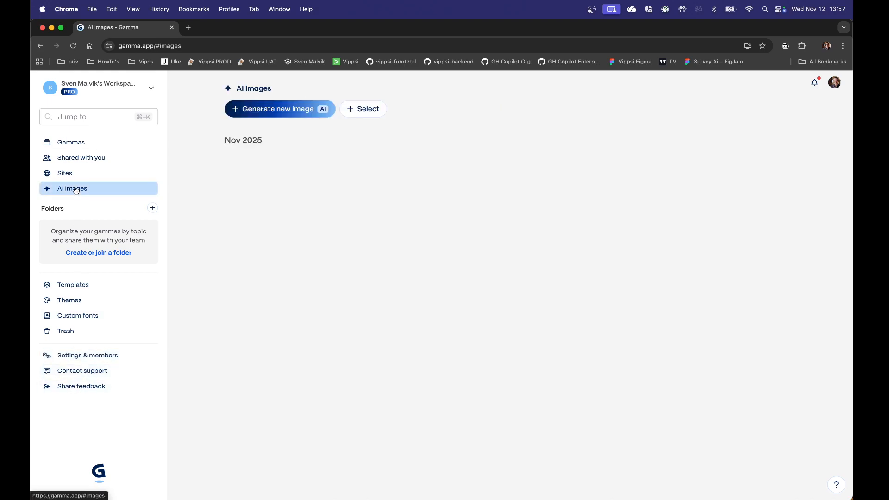
click(244, 111)
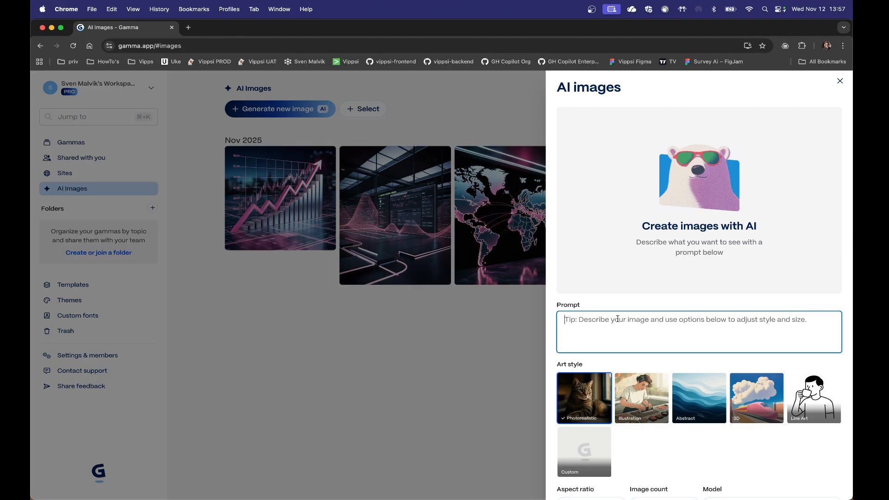
text(car)
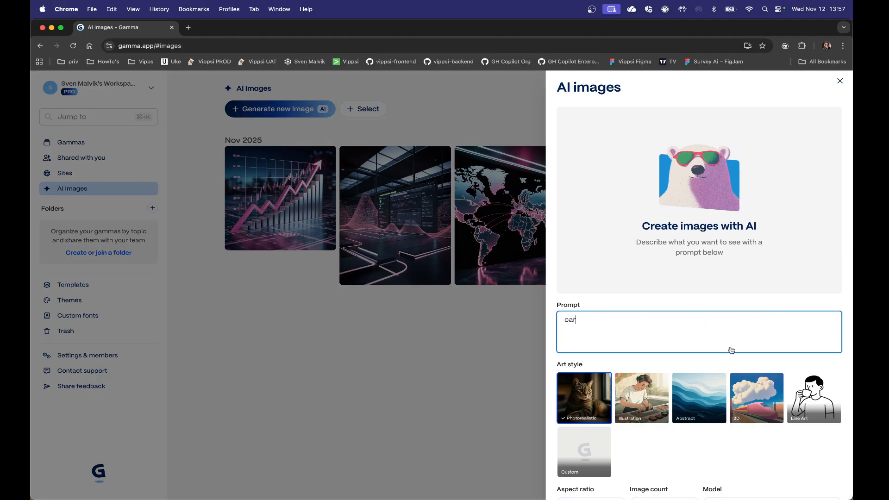
scroll(738, 313, down, 2)
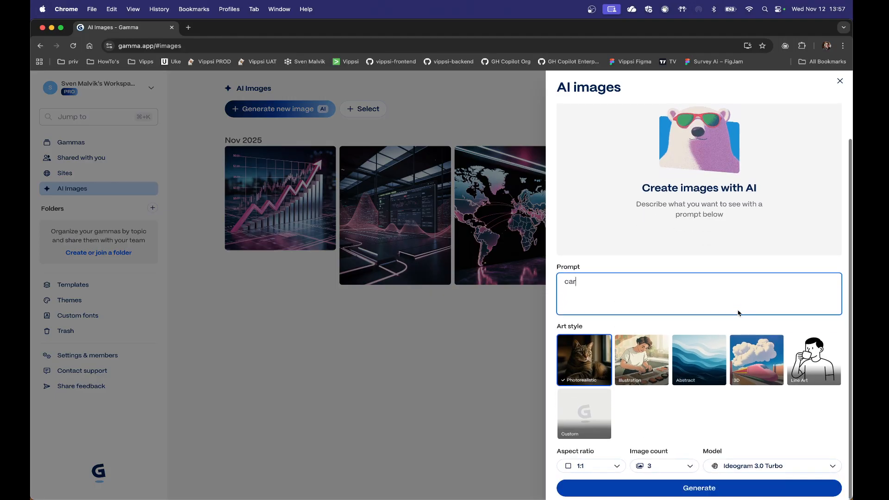
click(711, 488)
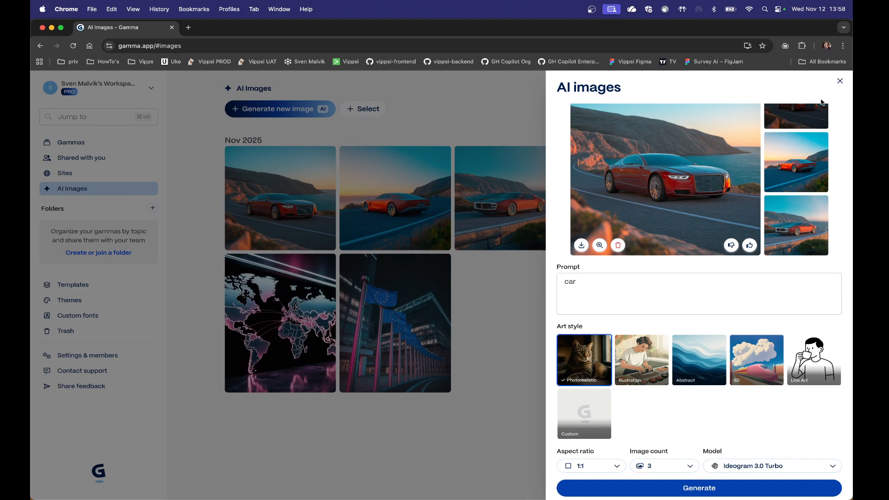
click(840, 82)
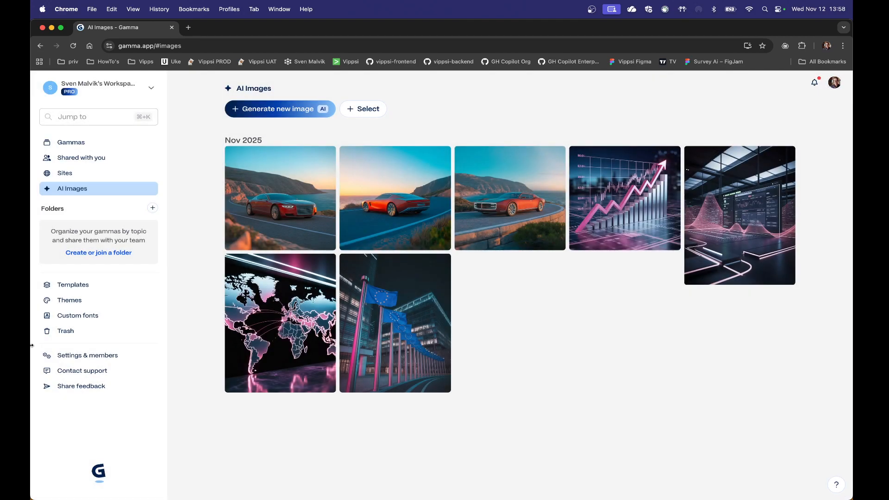
Step: Reopen the EU Compliance Deep Dive presentation and view the AI edit options for the title card's image
click(75, 143)
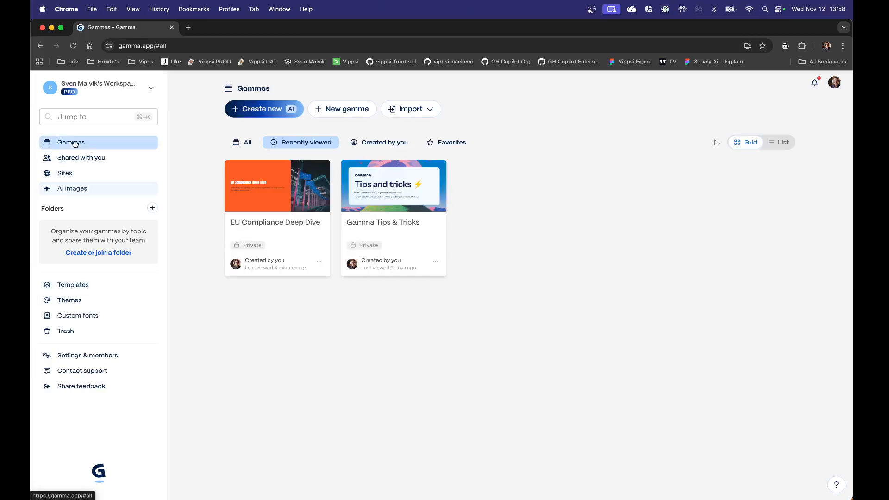
click(296, 220)
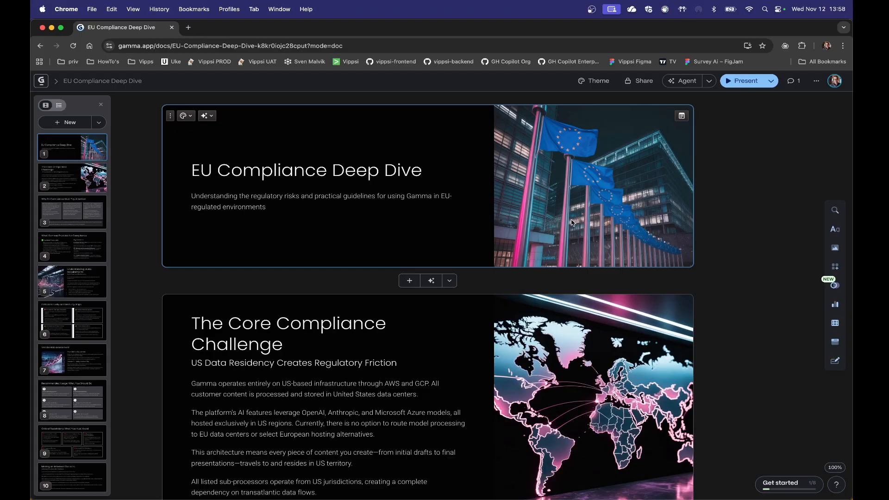
click(573, 222)
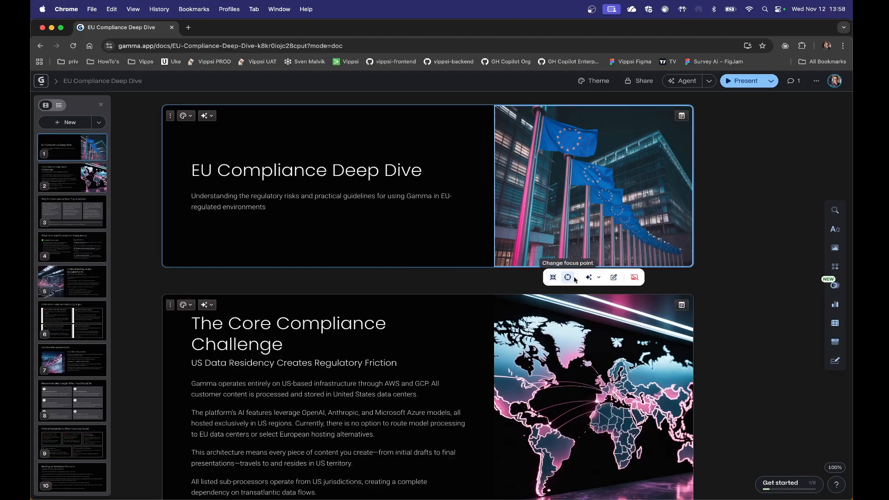
click(599, 278)
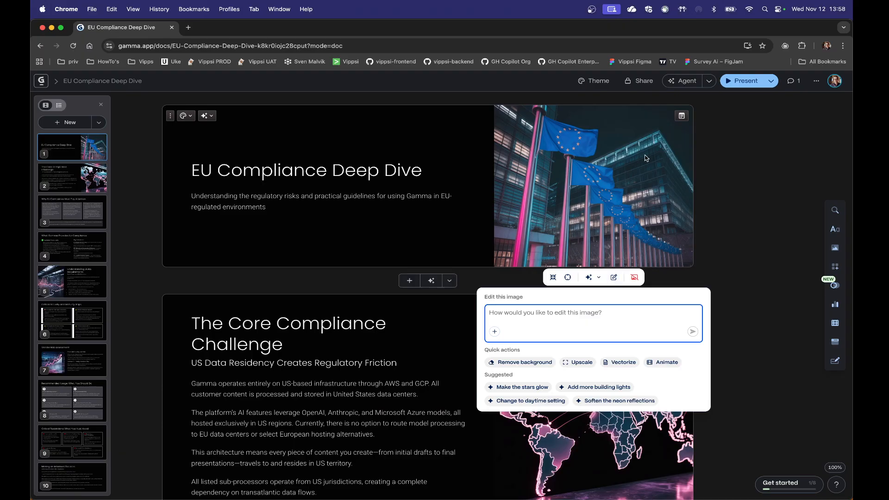
click(620, 161)
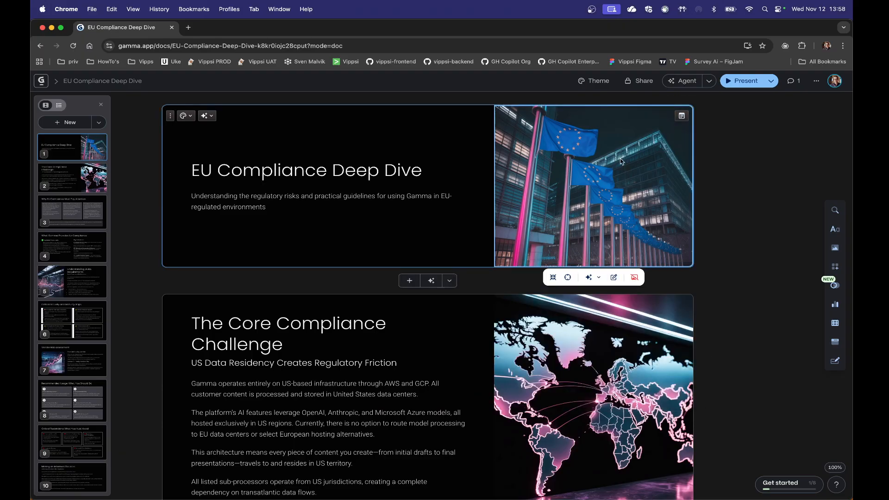
Step: Replace the title card's image with the first red car picture from the workspace's AI images
click(621, 161)
scroll(672, 335, down, 5)
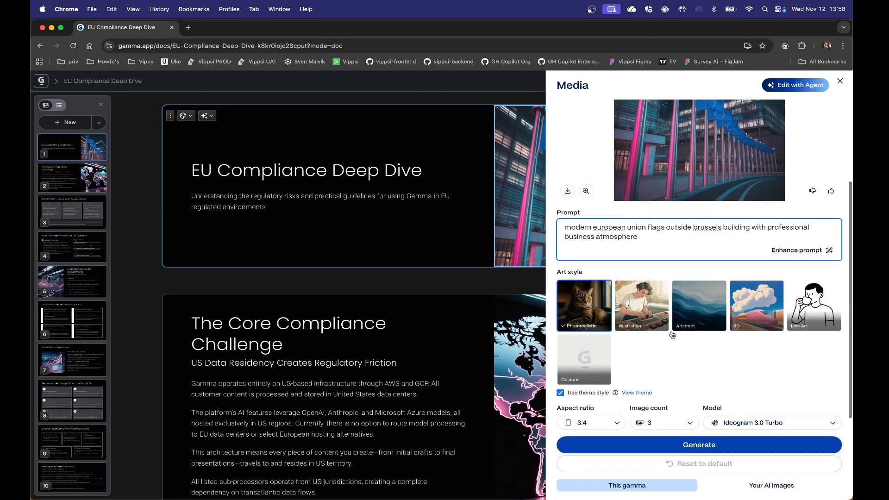
scroll(672, 335, down, 3)
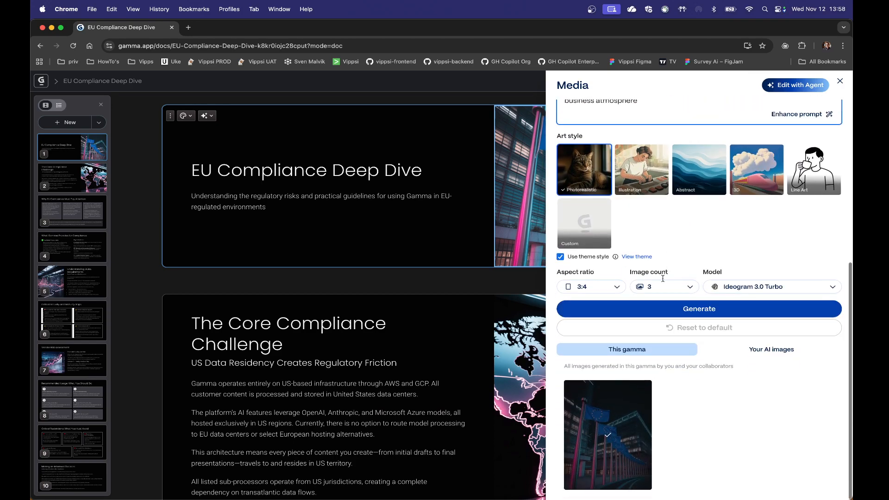
click(772, 349)
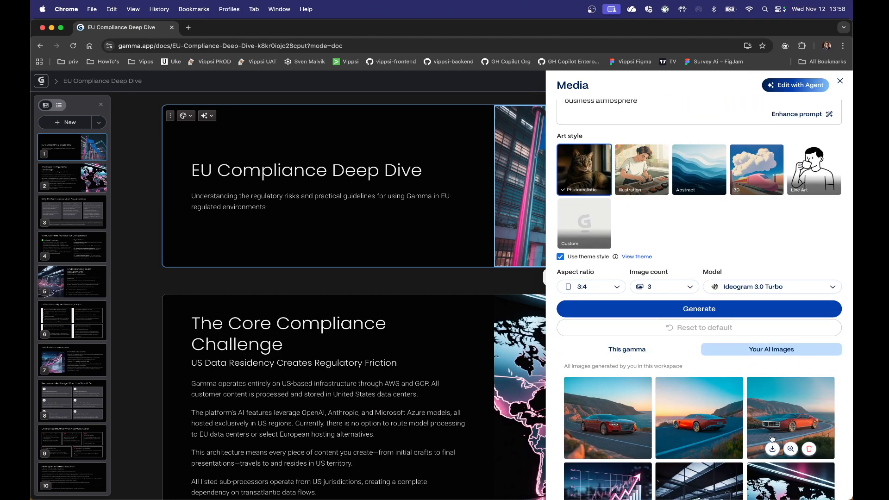
click(596, 410)
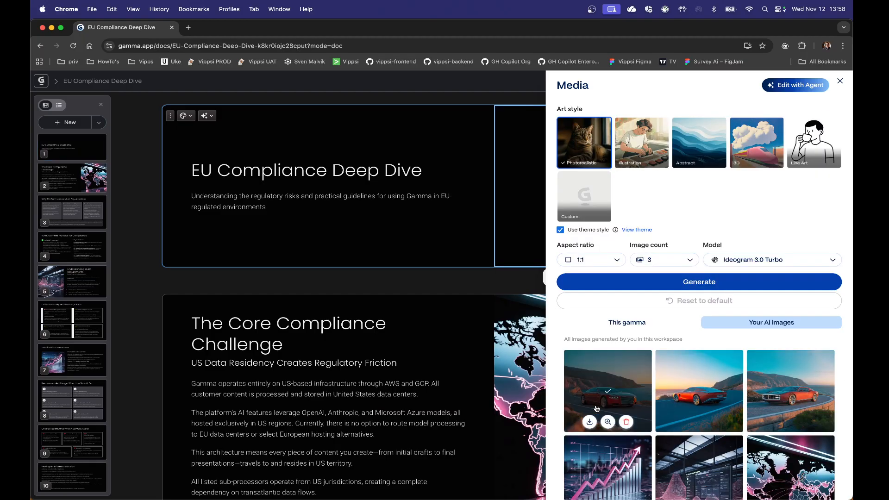
scroll(688, 417, down, 3)
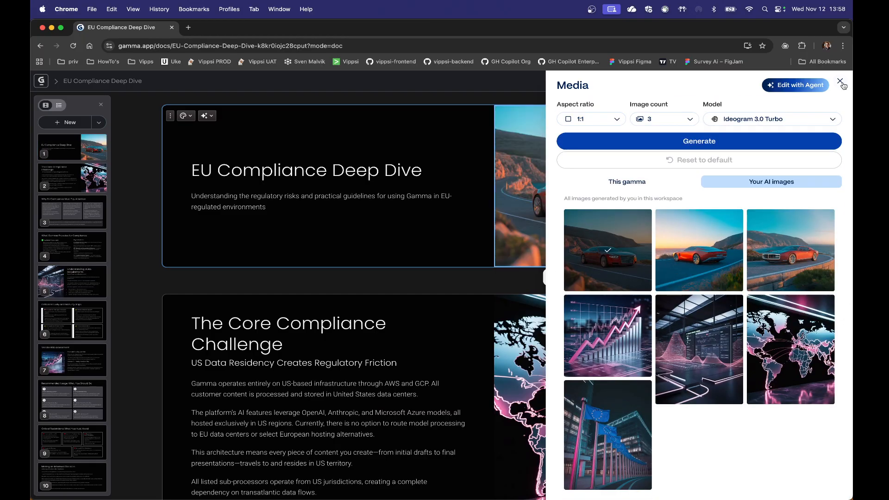
click(840, 82)
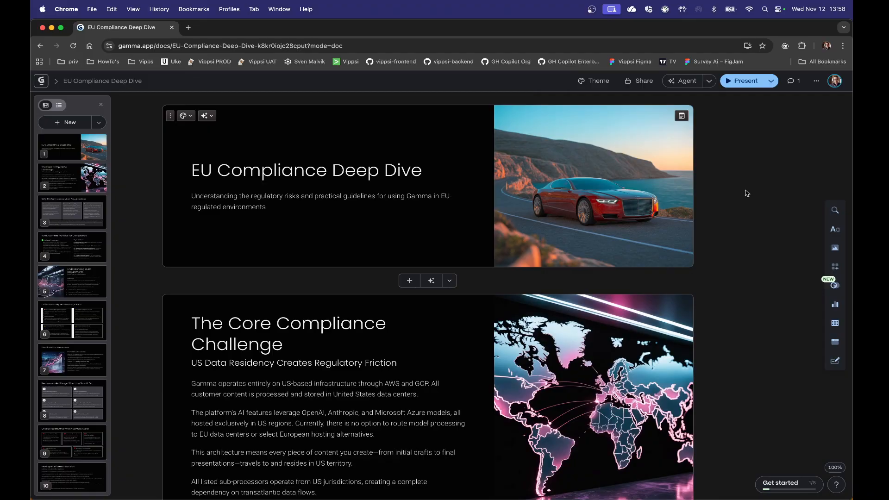